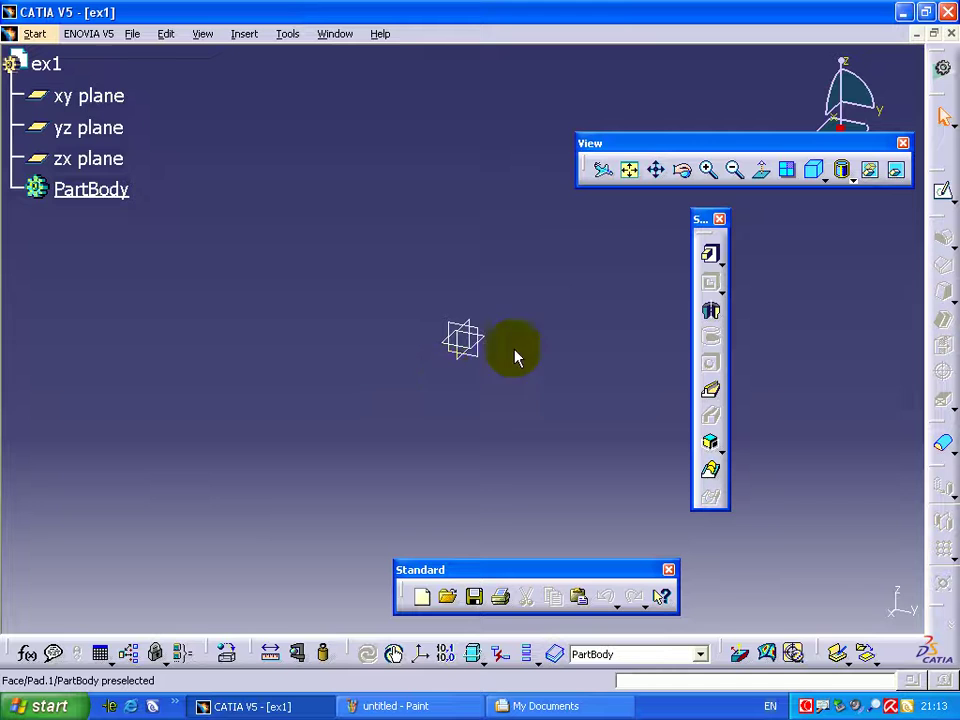
Start a sketch on the yz plane and draw a centred rectangle about the origin
left_click(943, 192)
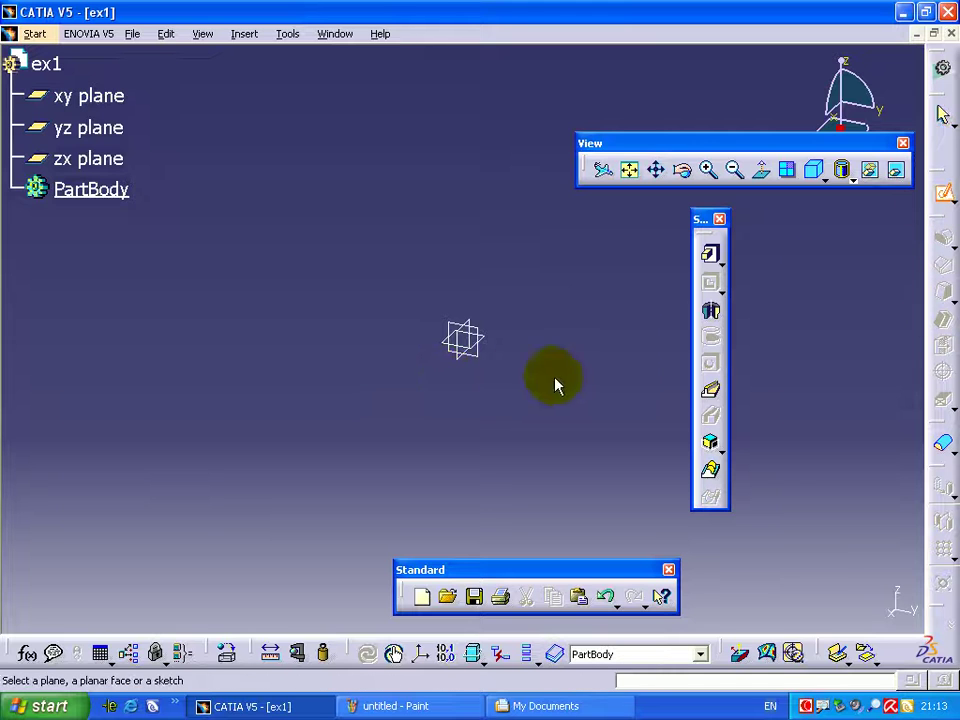
left_click(478, 350)
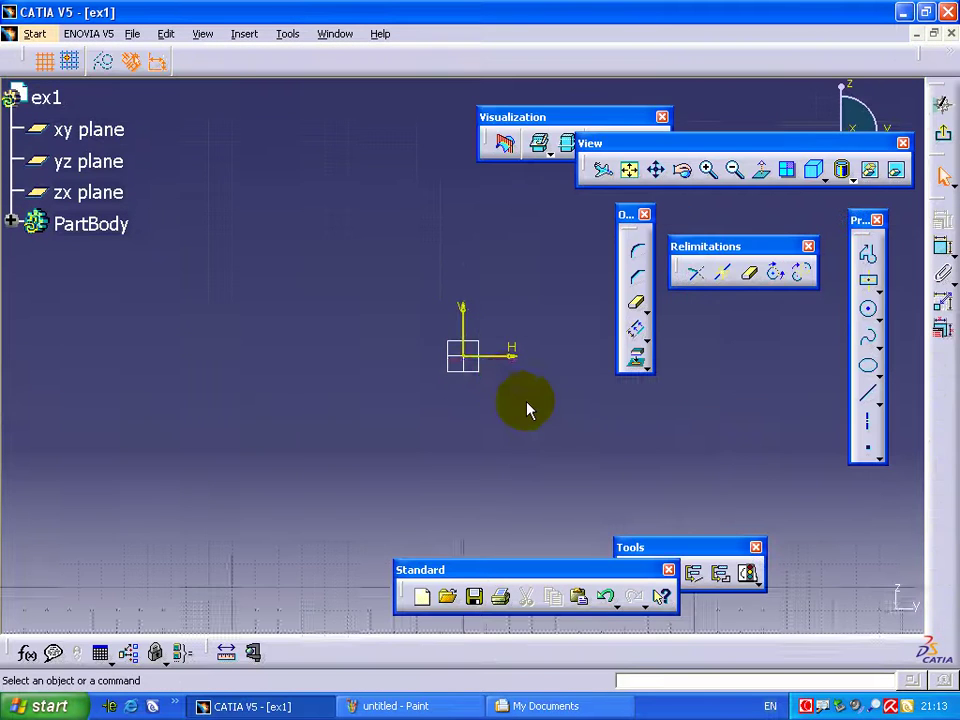
left_click(868, 281)
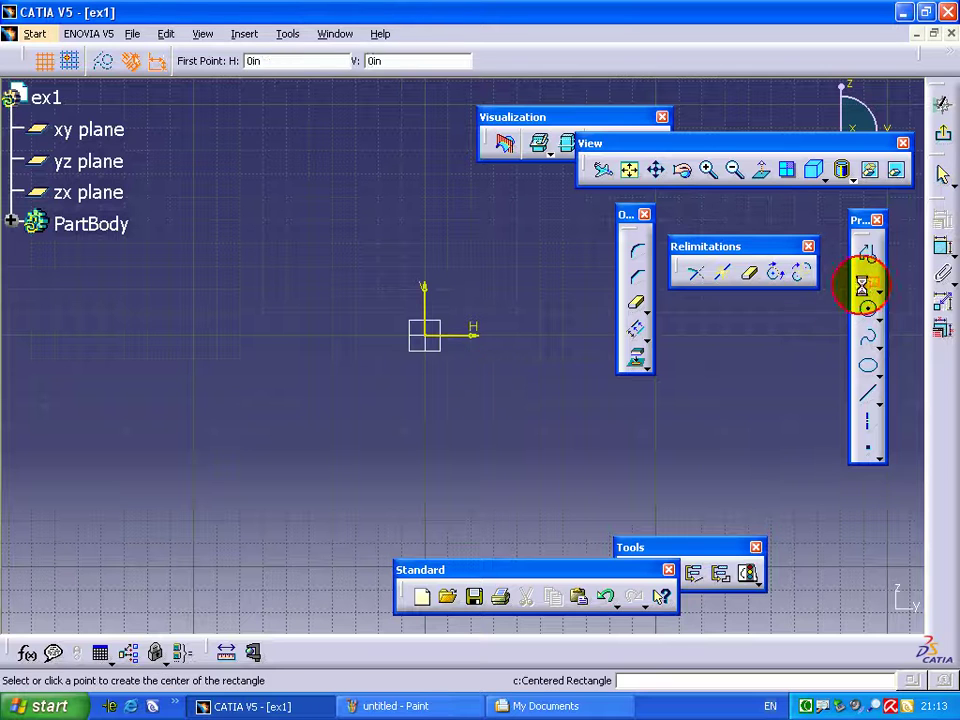
left_click(428, 333)
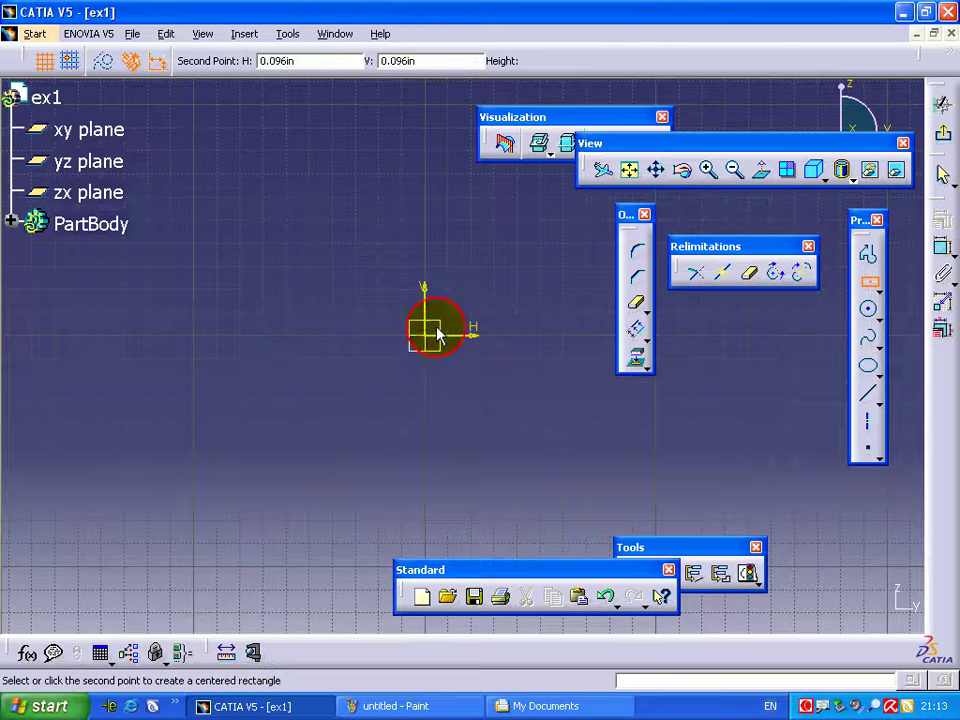
left_click(499, 246)
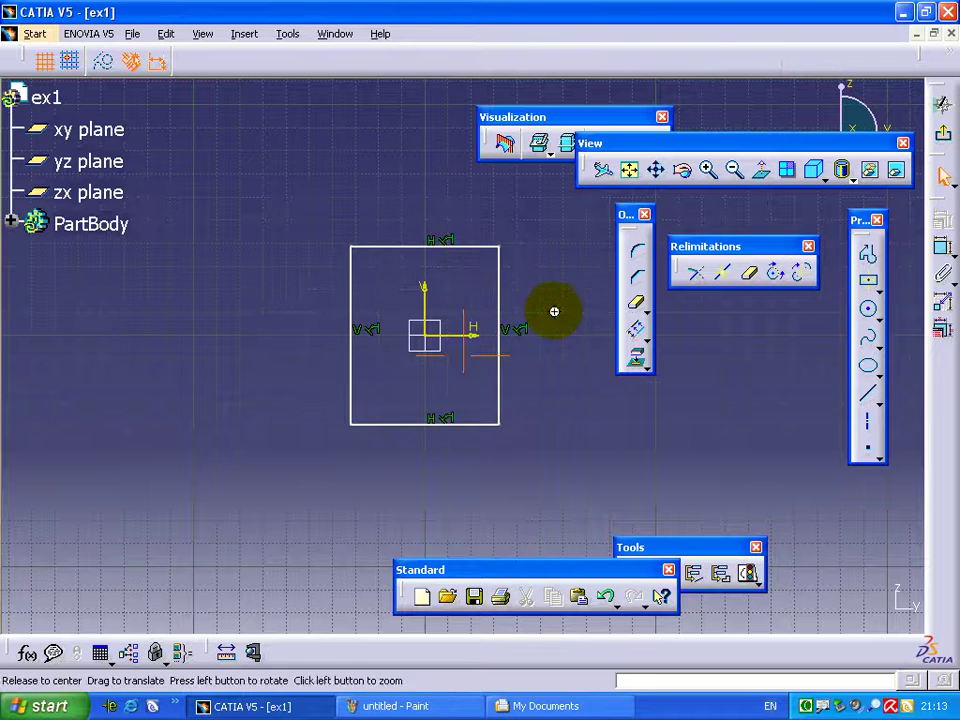
middle_click_drag(554, 311, 538, 313)
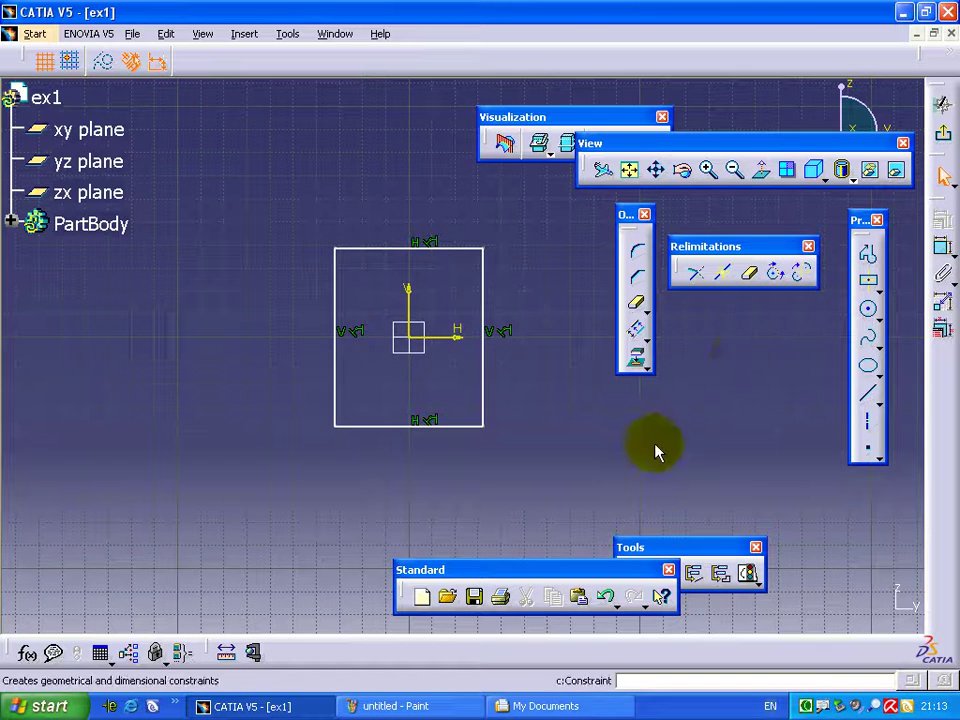
middle_click_drag(656, 450, 649, 536)
Draw a tall narrow corner-to-corner rectangle above the centred rectangle
left_click(877, 290)
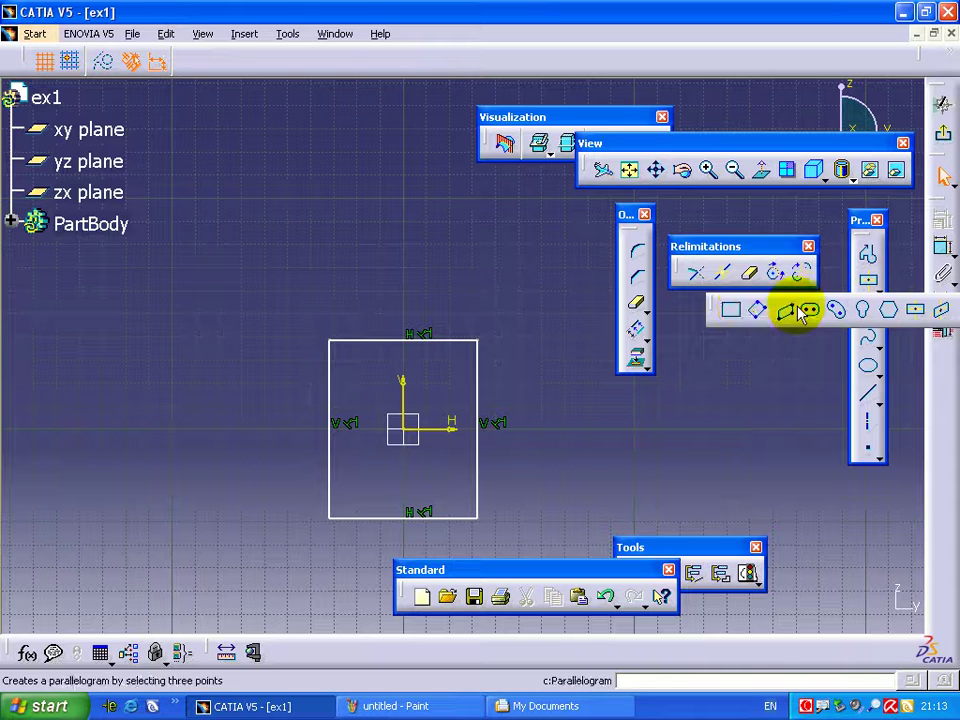
left_click(733, 306)
left_click(231, 113)
left_click(270, 238)
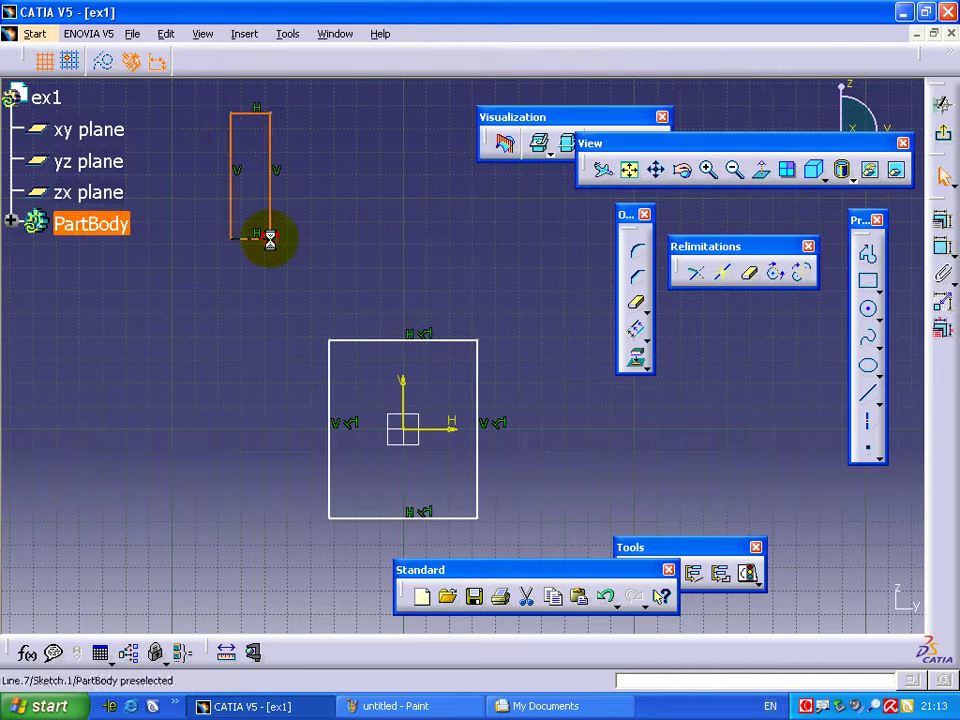
Mirror the narrow rectangle across the vertical axis
left_click(646, 338)
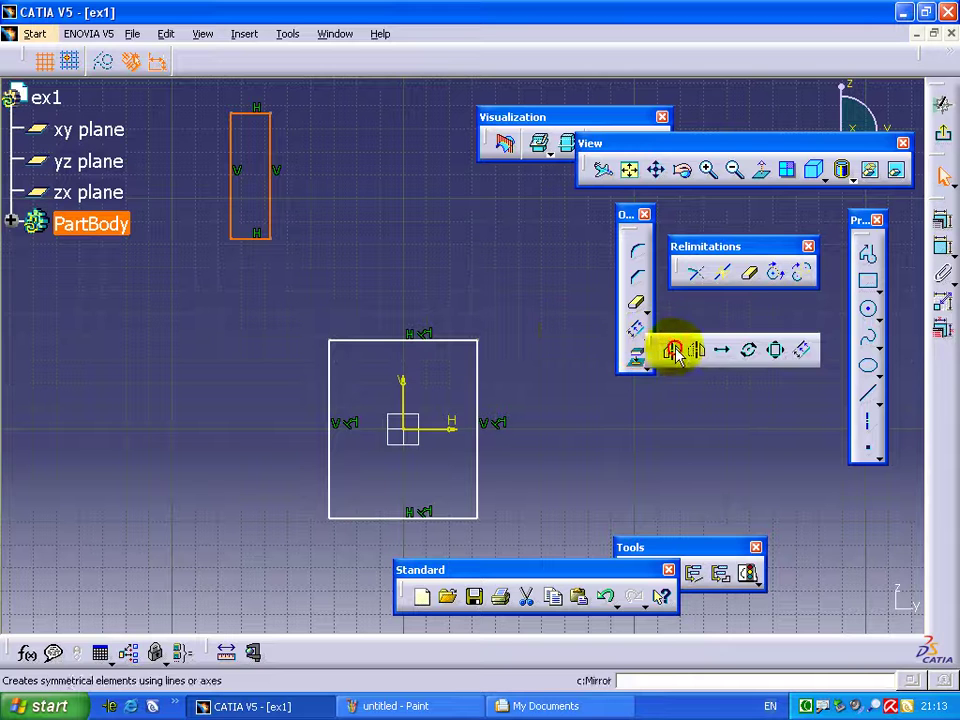
left_click(670, 349)
left_click(403, 384)
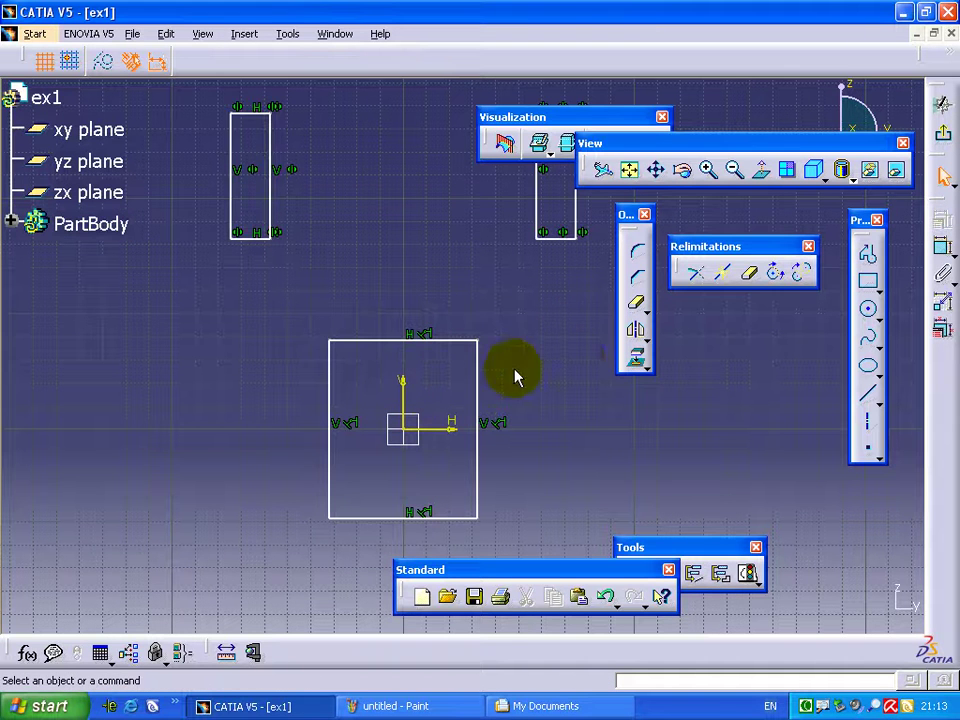
middle_click_drag(530, 340, 465, 402)
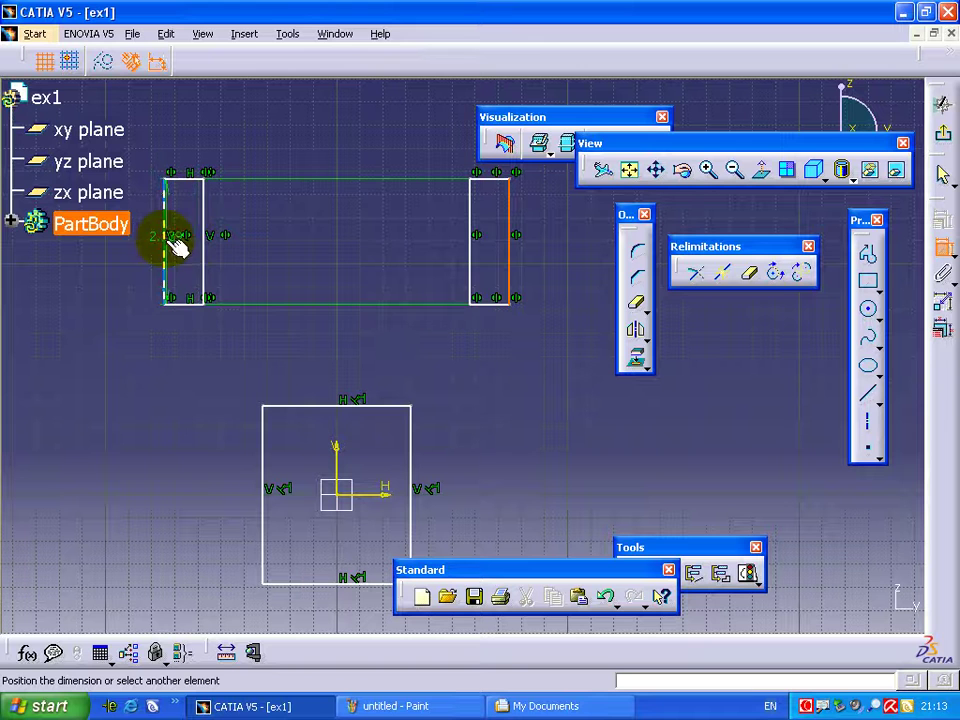
Dimension the narrow rectangles' overall span to 2 and their width to 0.4
left_click(172, 243)
left_click(332, 127)
double_click(330, 120)
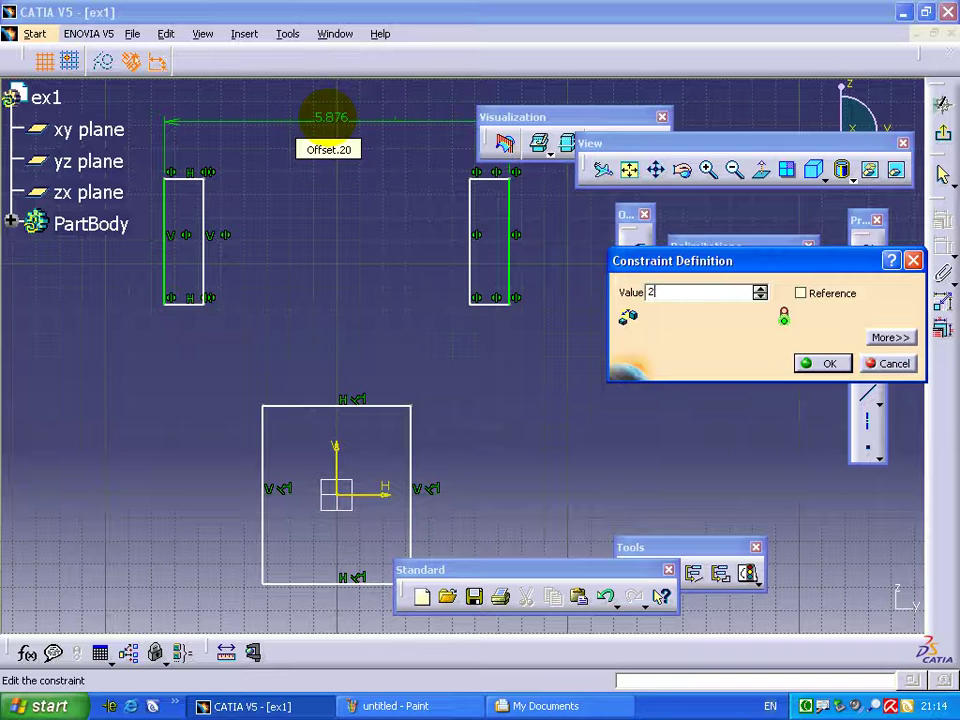
key("Return")
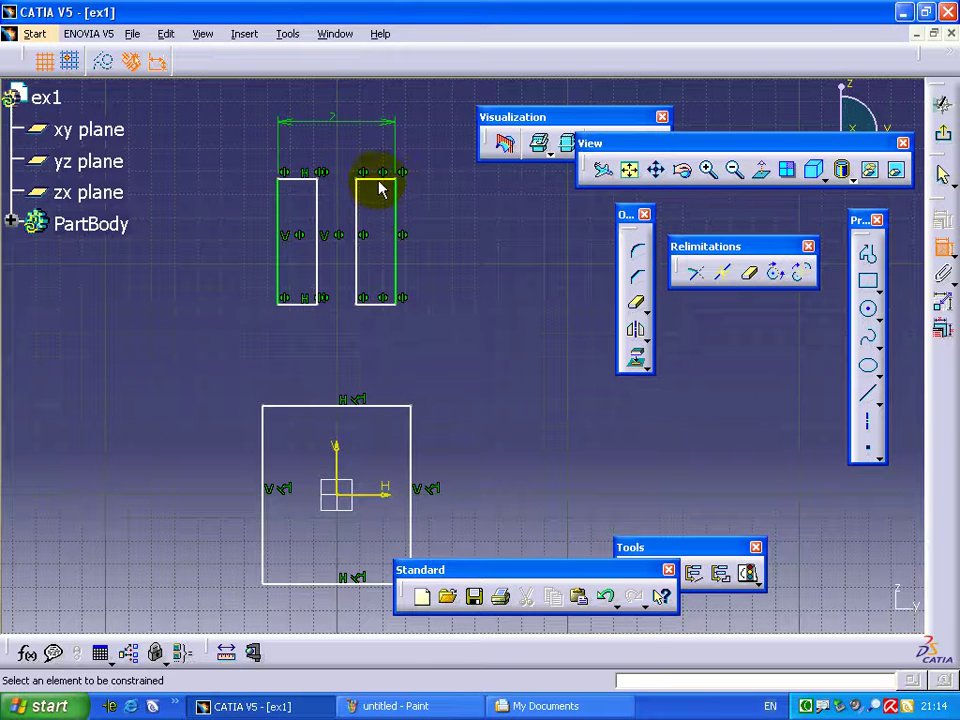
left_click(391, 171)
left_click(432, 152)
double_click(433, 150)
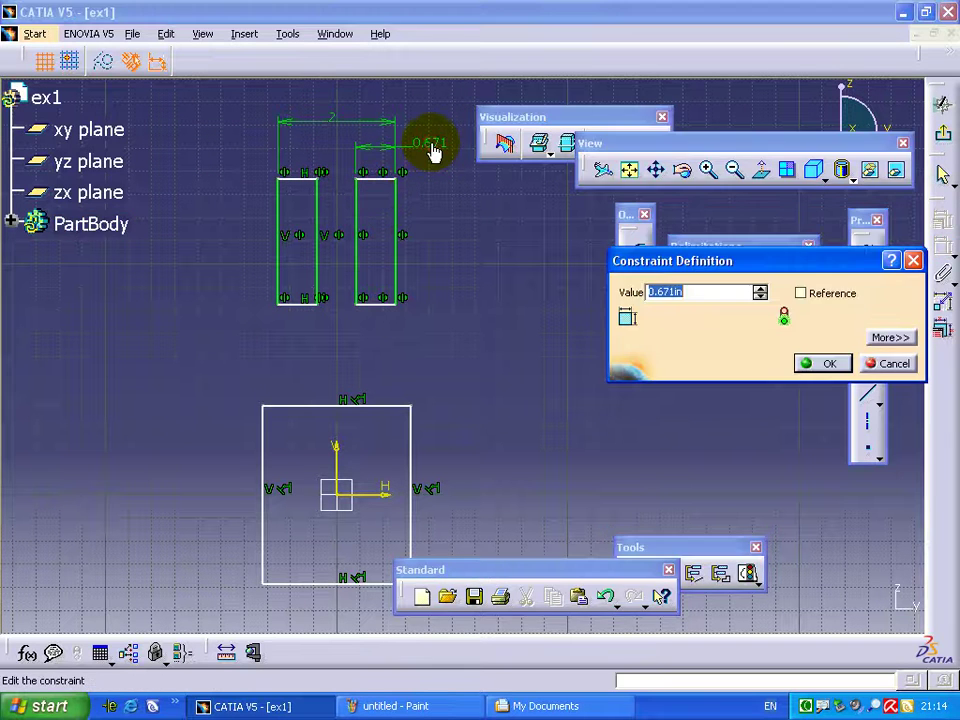
left_click(818, 363)
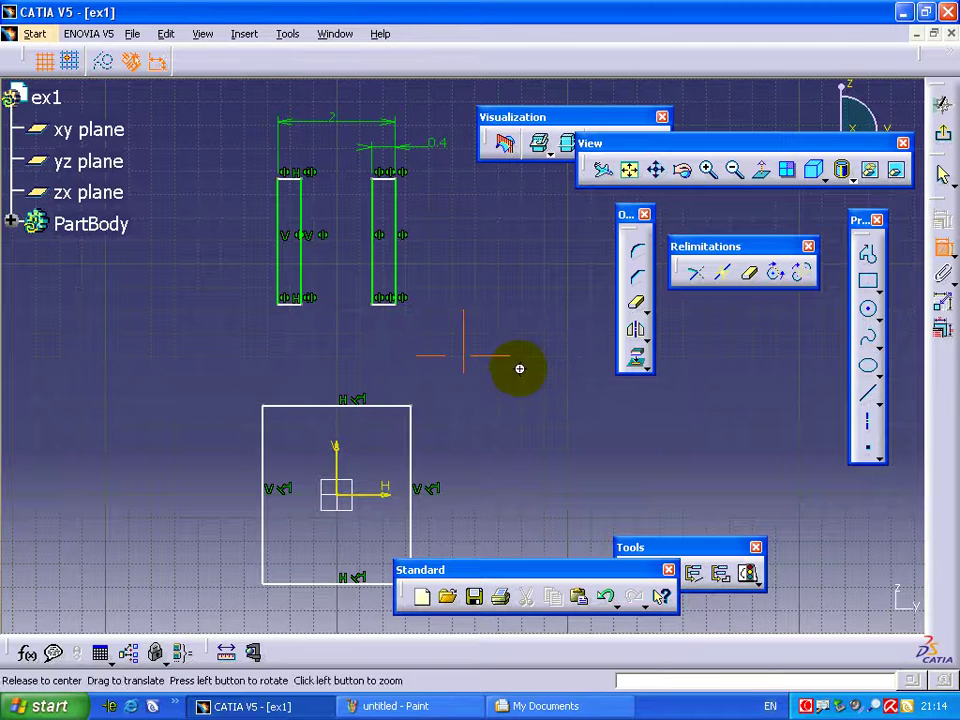
Dimension the centred rectangle's height to 2
middle_click_drag(518, 368, 515, 347)
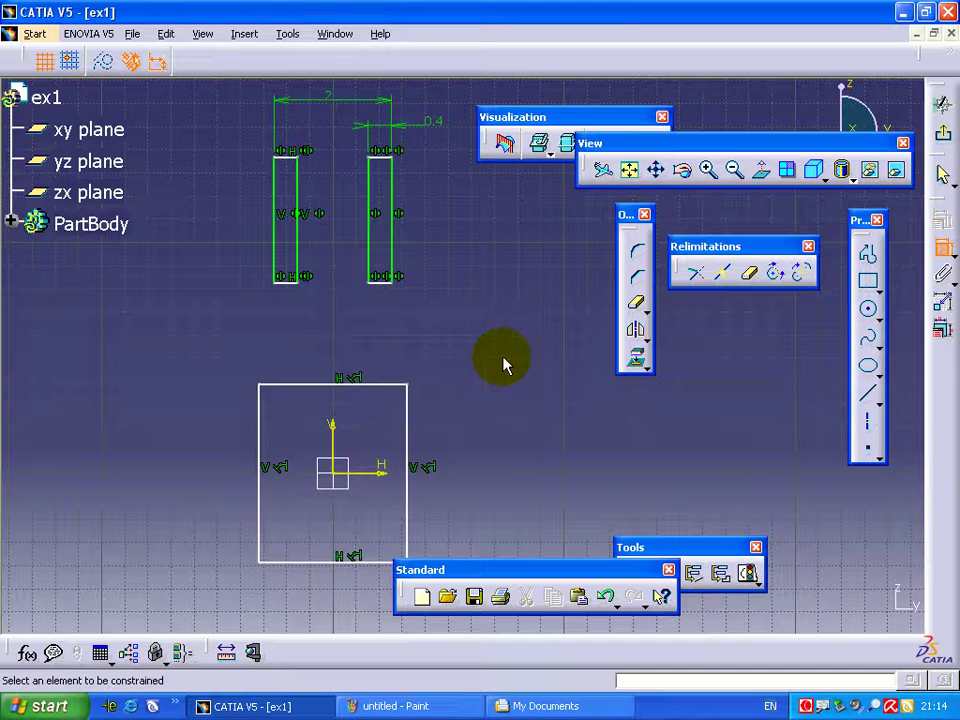
middle_click_drag(448, 429, 419, 422)
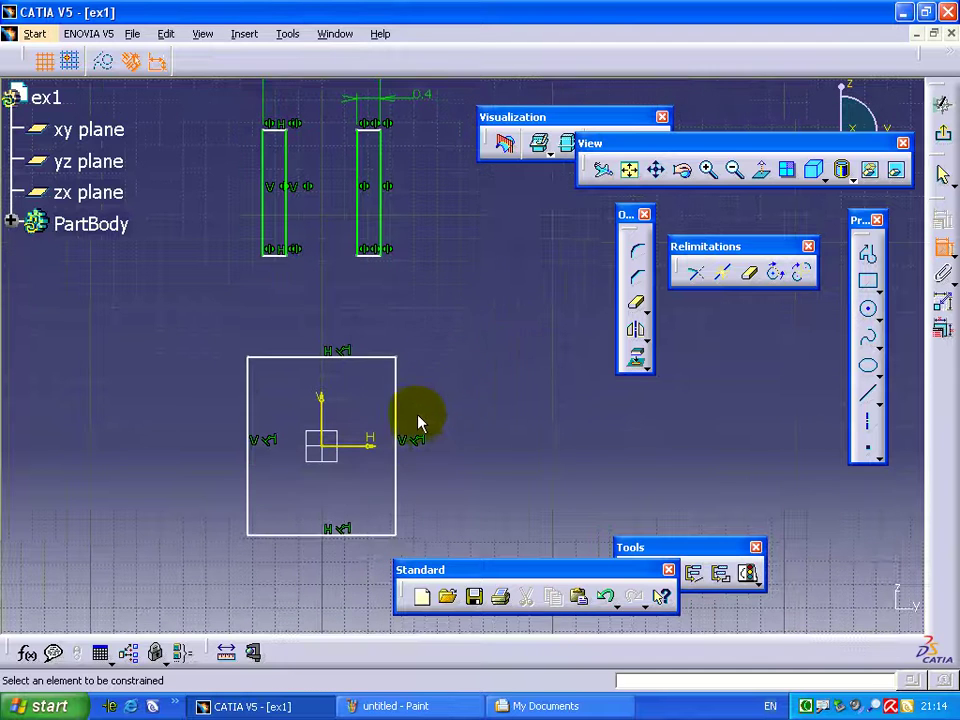
left_click(398, 424)
double_click(503, 440)
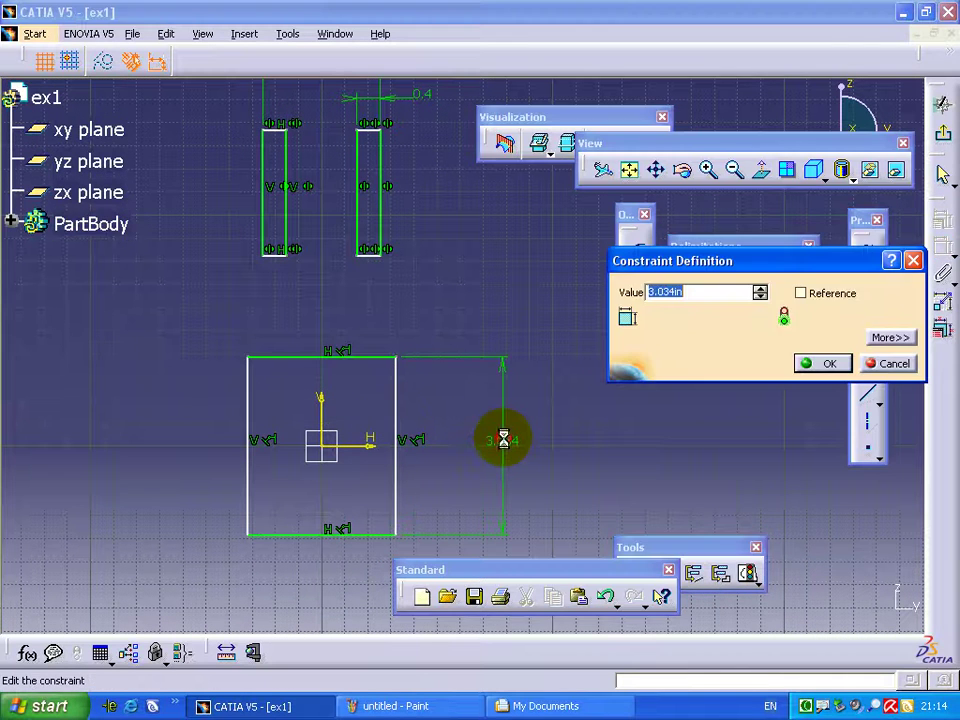
key("Return")
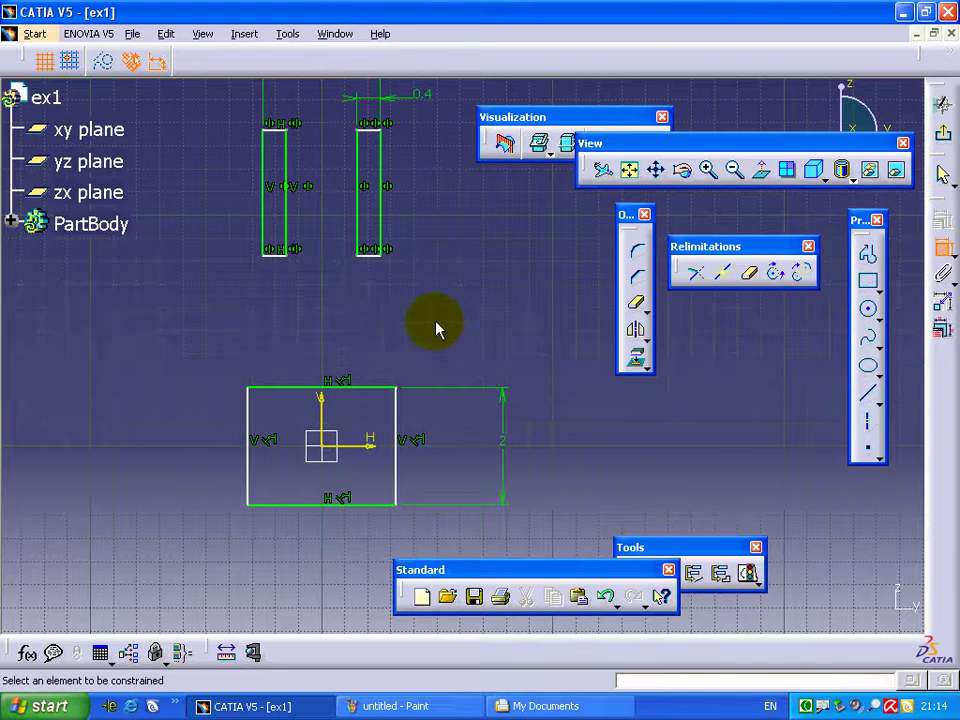
Set the narrow rectangle's height to 2 and add a width dimension to the centred rectangle
left_click(384, 214)
left_click(468, 200)
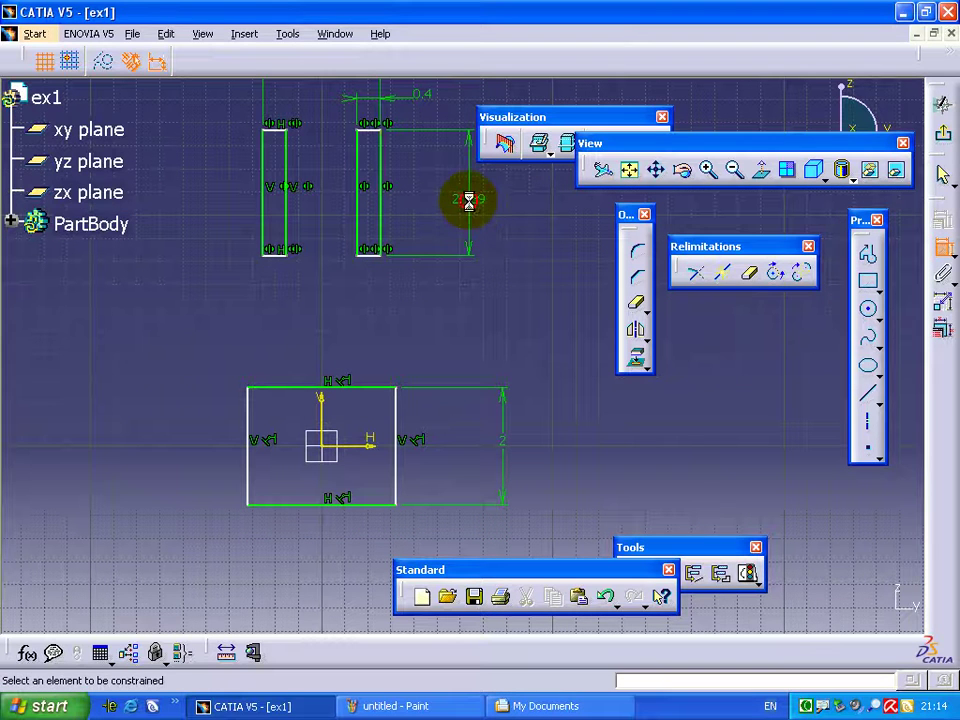
double_click(469, 201)
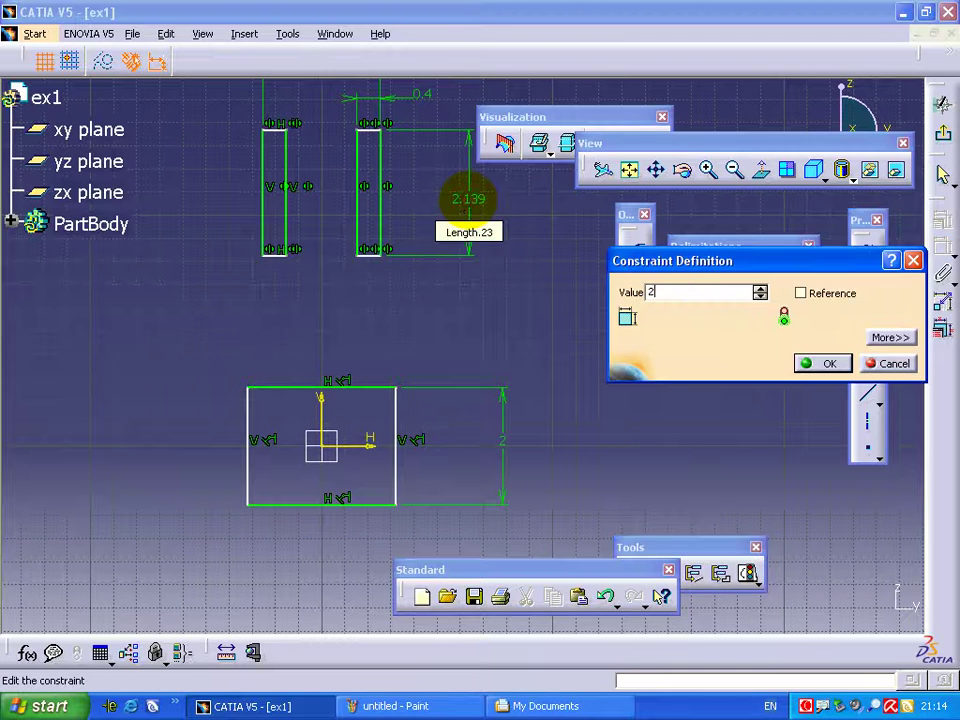
key("Return")
left_click(354, 505)
left_click(330, 540)
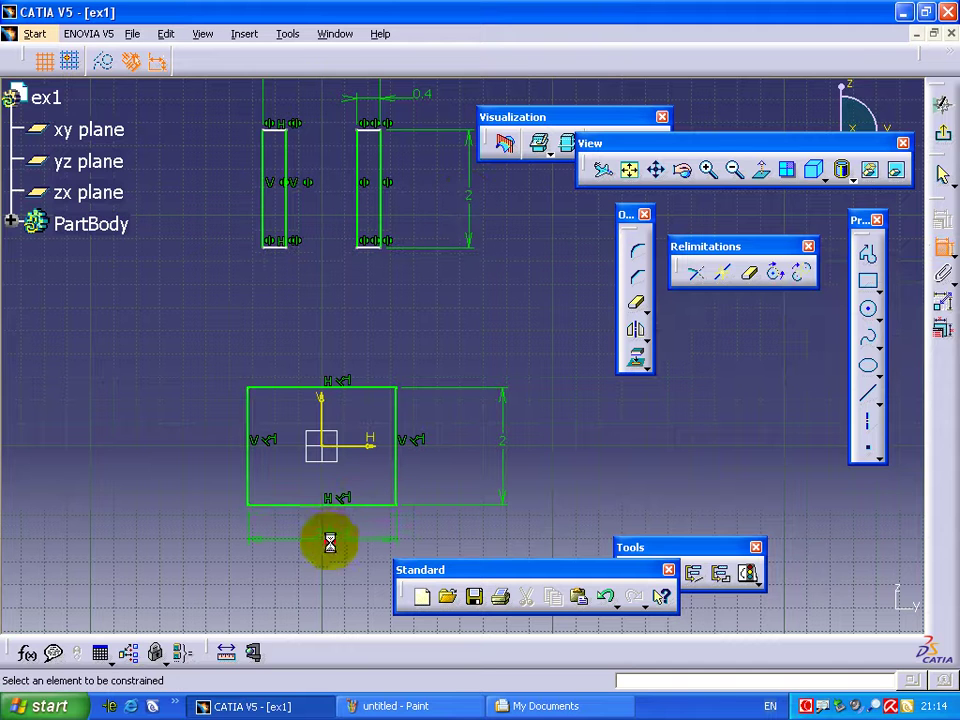
double_click(331, 543)
Make the centred rectangle 2 wide and set its distance from the narrow rectangles to 6.5
key("Return")
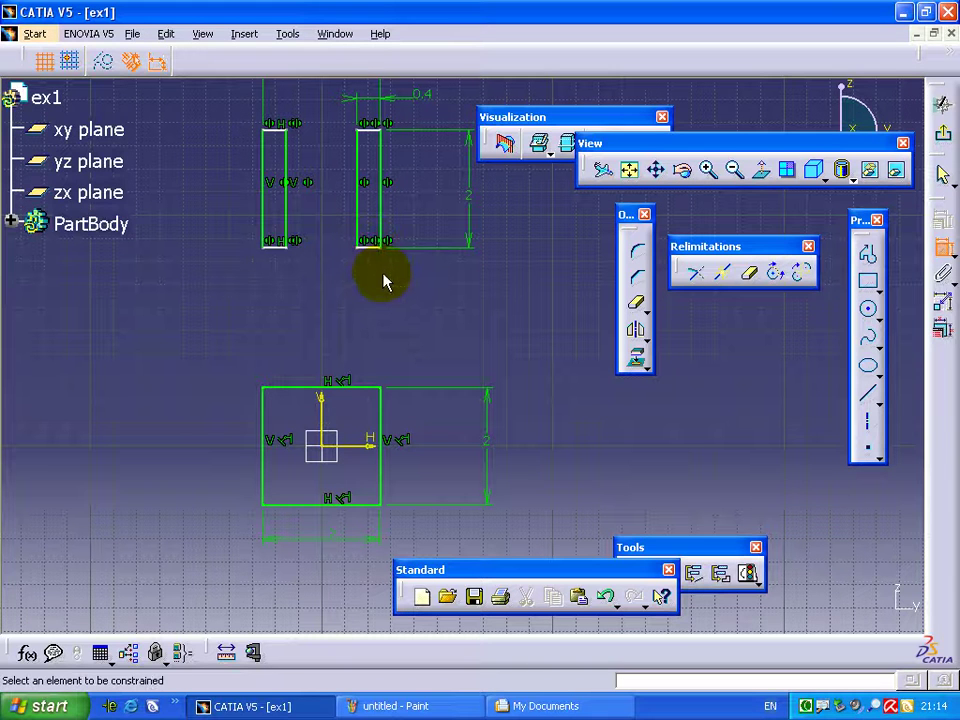
left_click(355, 505)
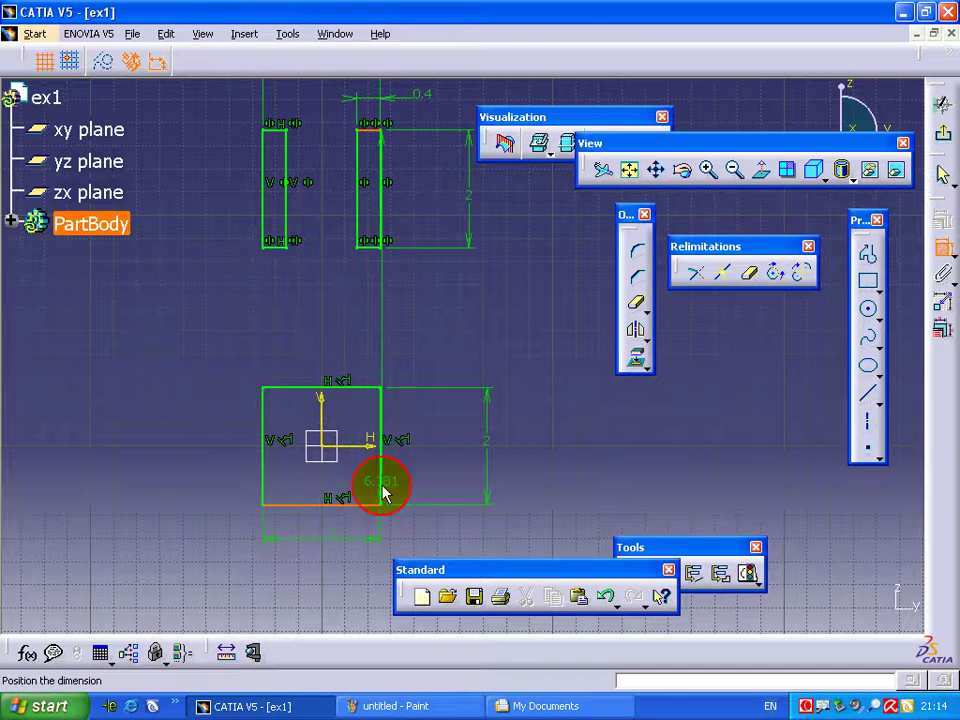
double_click(511, 338)
type("6.5")
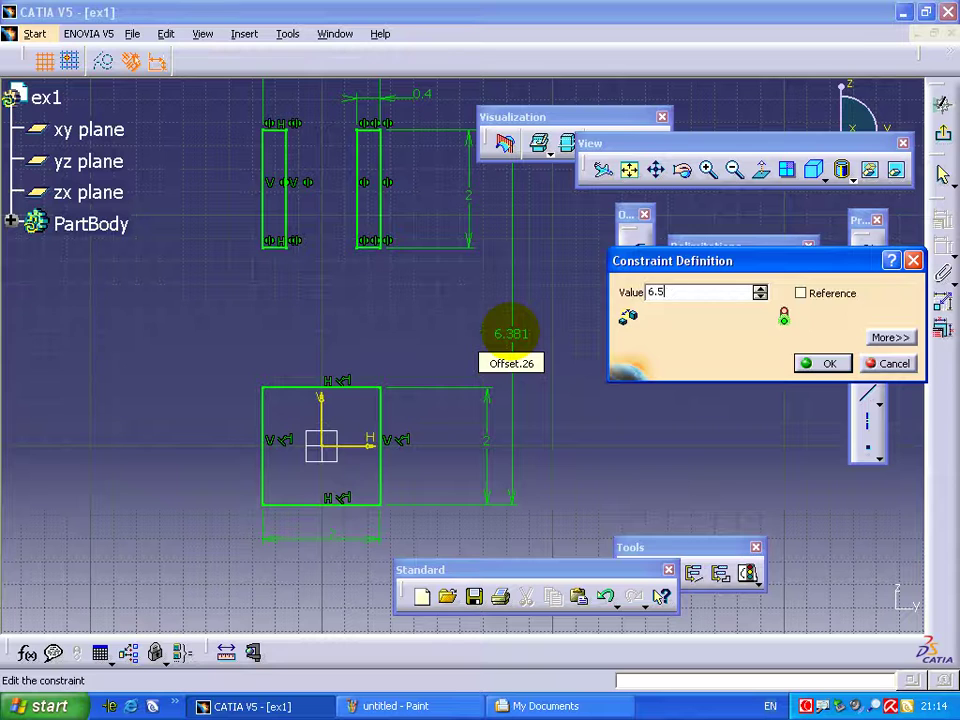
key("Return")
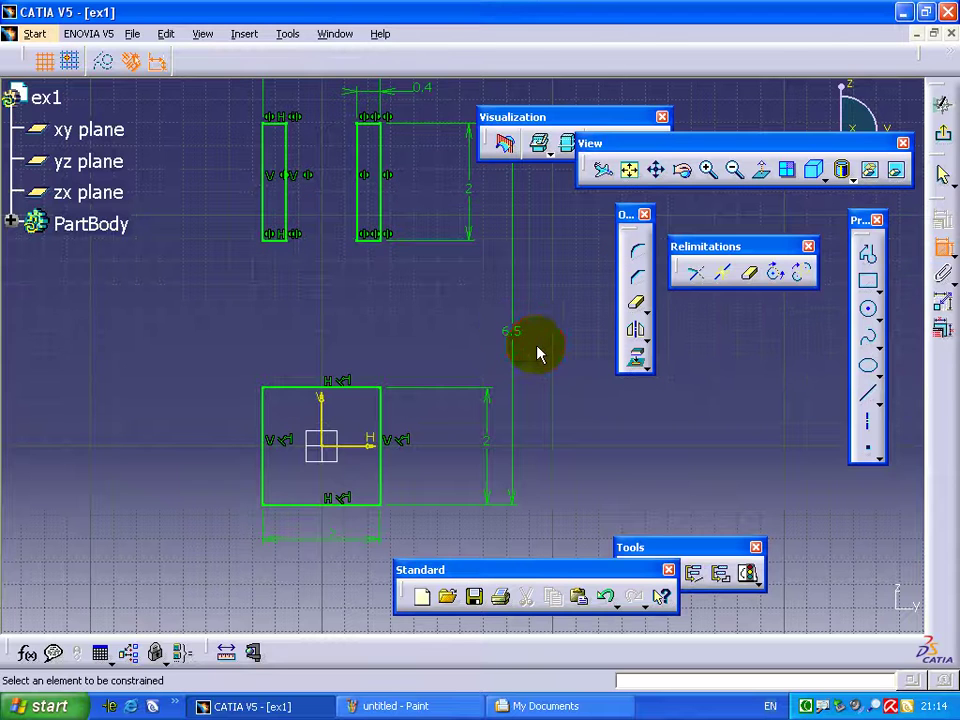
middle_click_drag(537, 352, 454, 411)
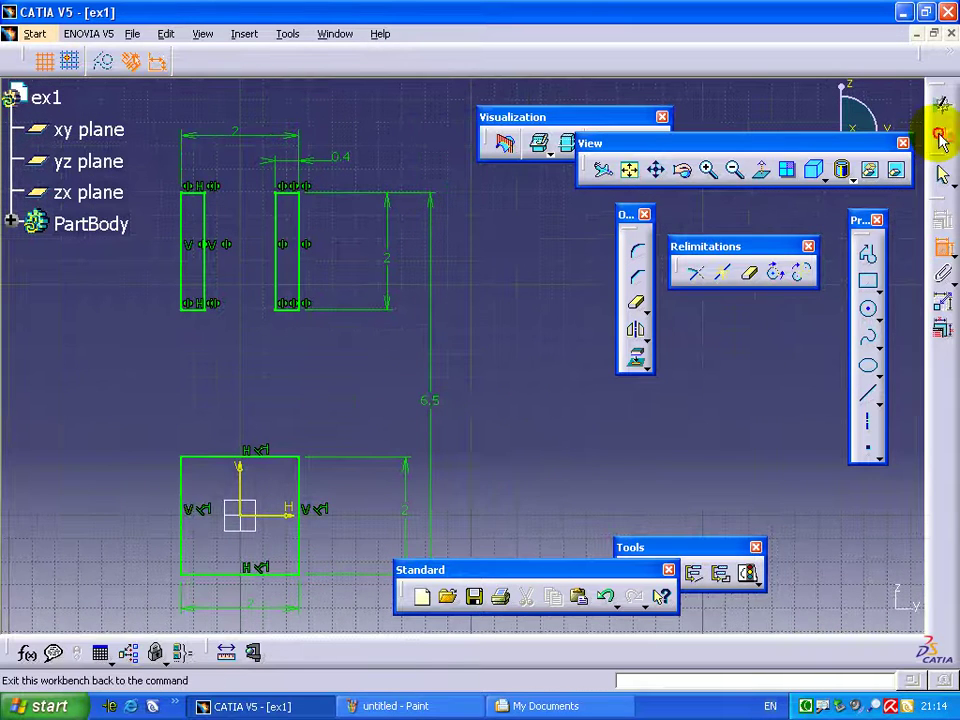
Exit the sketch back to the 3D part
left_click(942, 140)
left_click(555, 349)
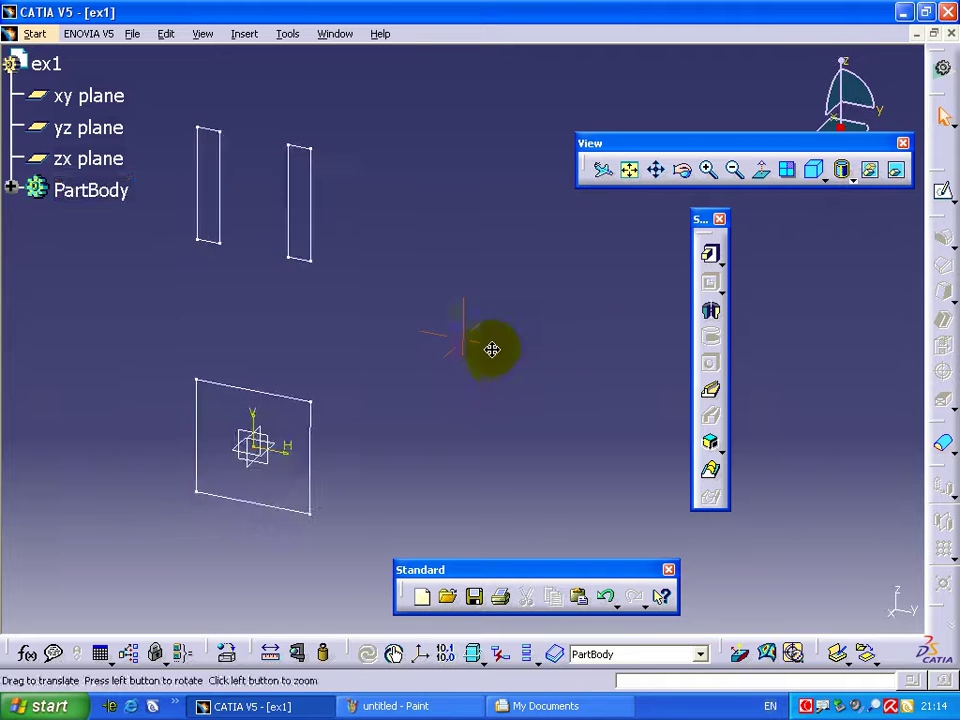
middle_click_drag(492, 348, 557, 313)
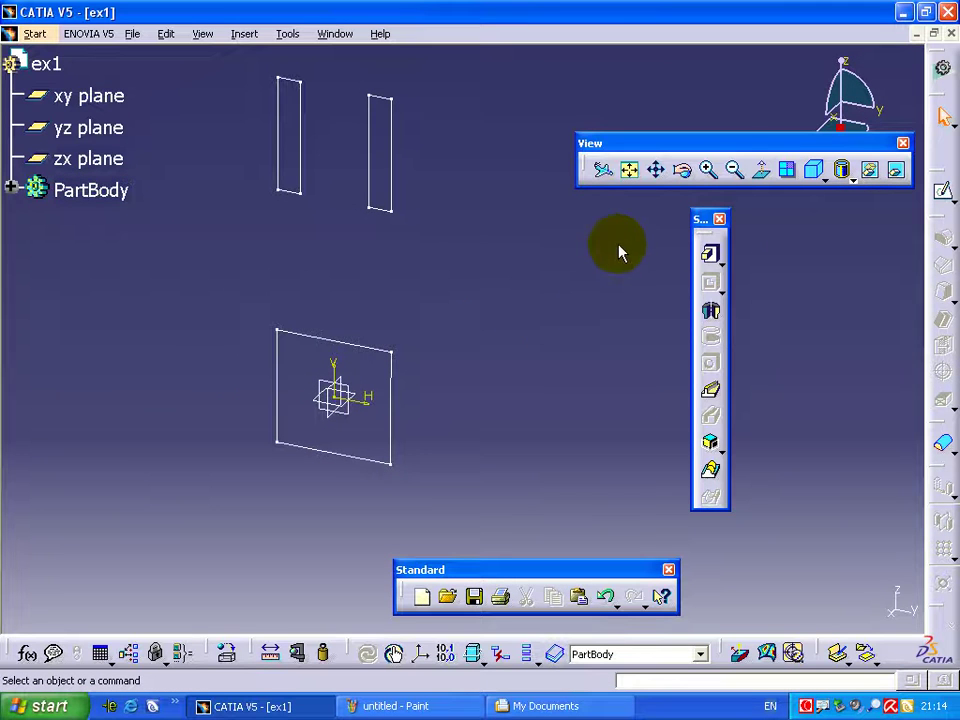
Pad both narrow rectangles with mirrored extent and a 1in length
left_click(709, 253)
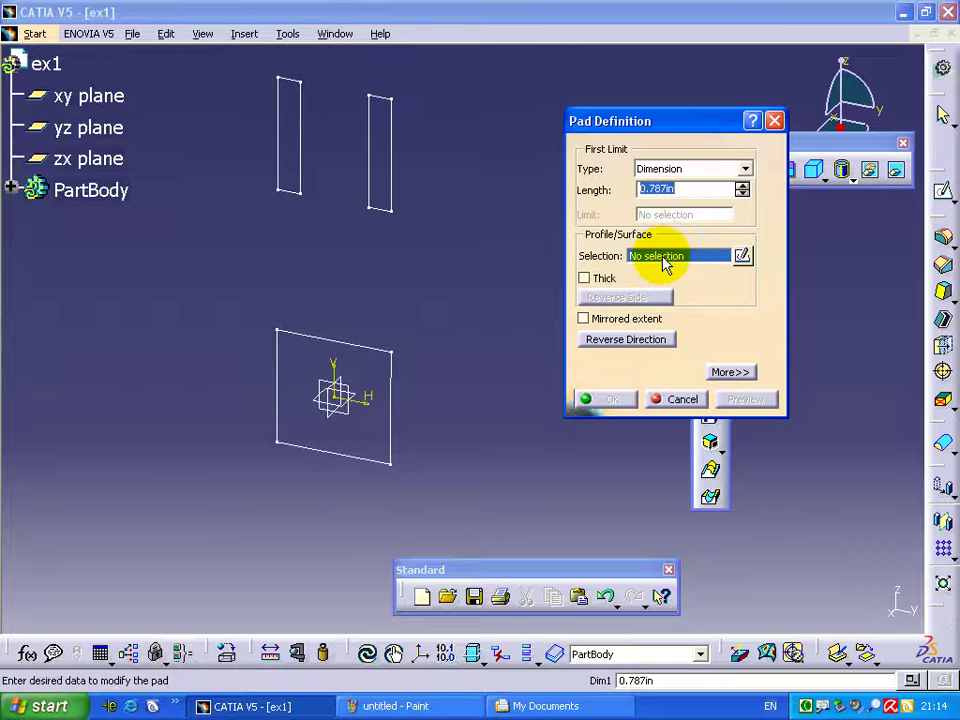
right_click(665, 262)
left_click(672, 270)
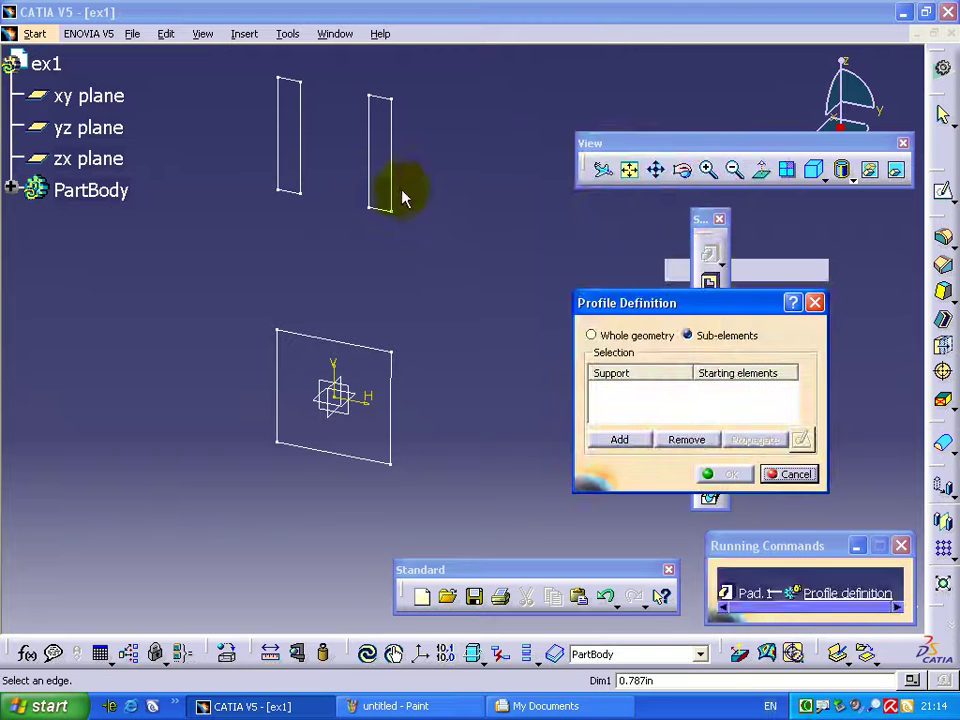
left_click(391, 187)
left_click(298, 180)
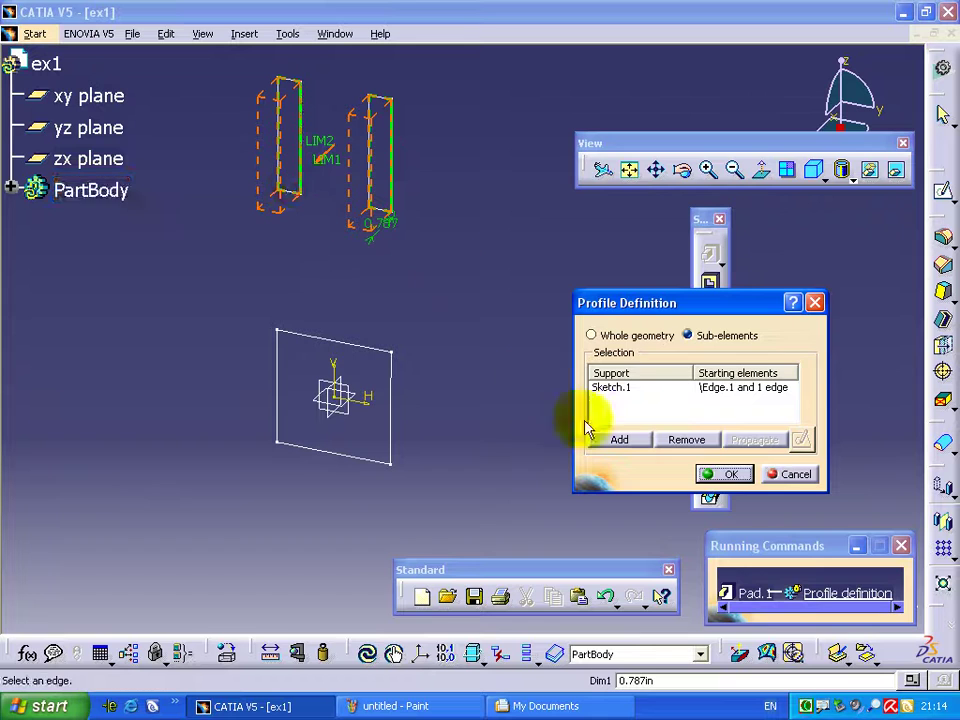
left_click(712, 474)
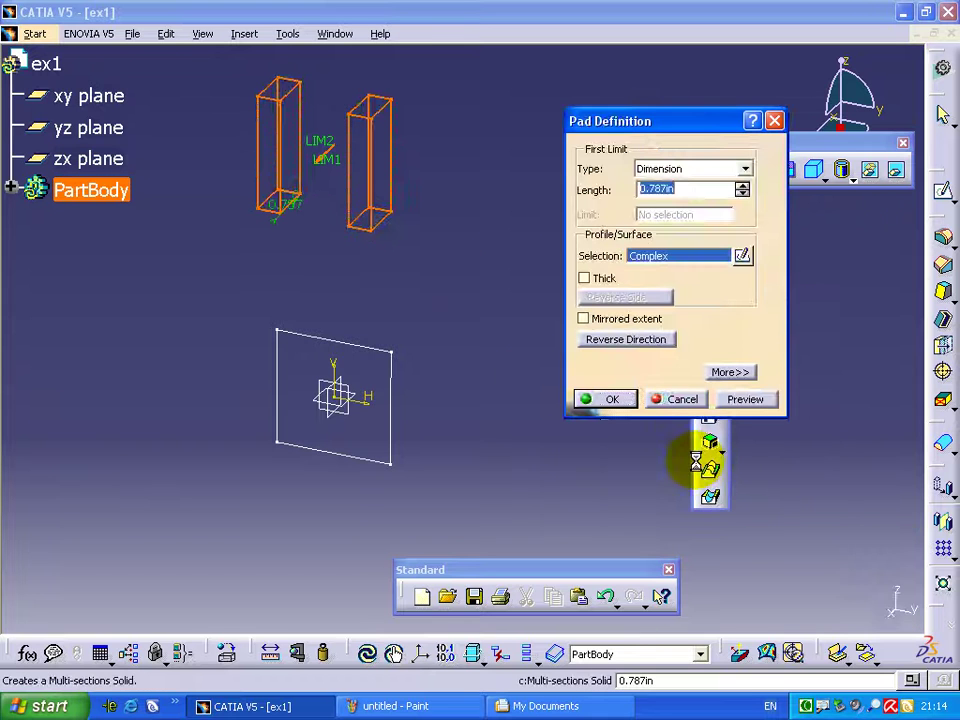
left_click(584, 319)
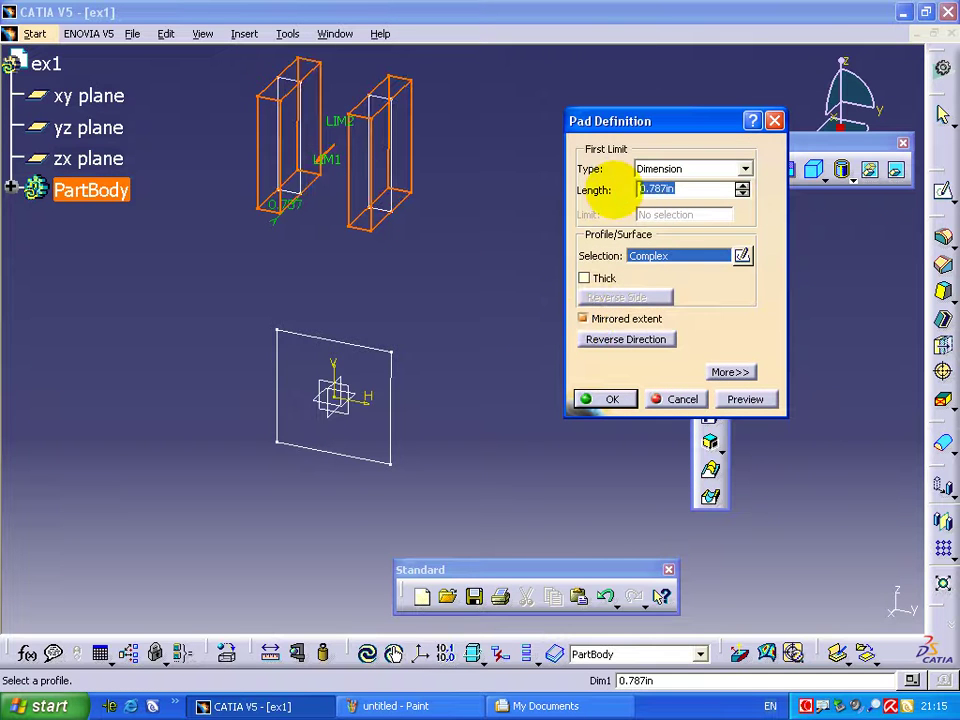
type("1")
left_click(611, 402)
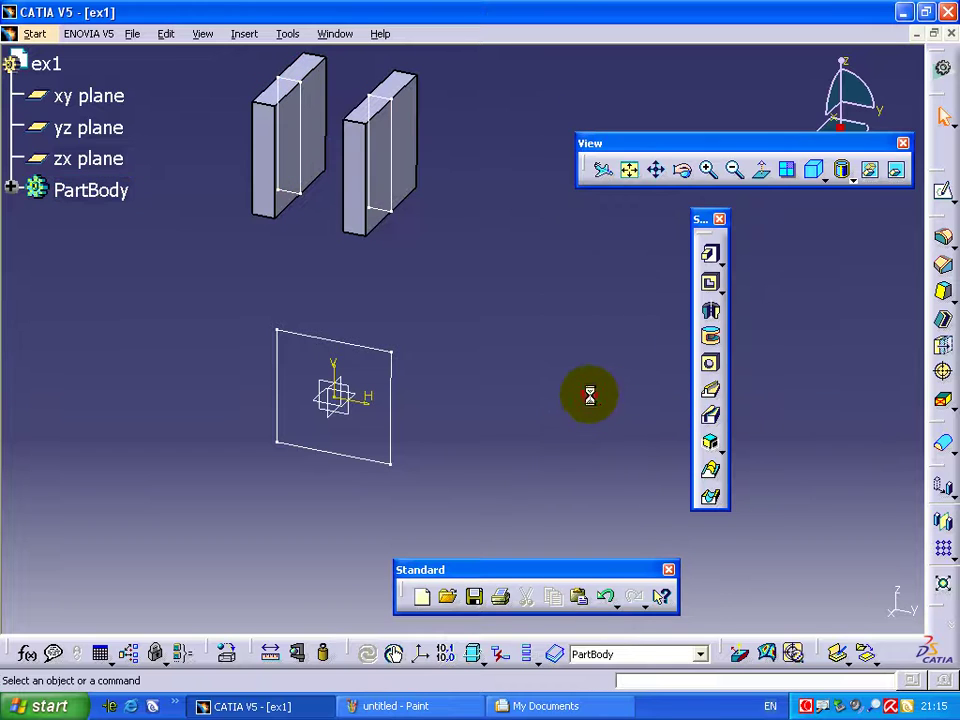
Start a pad using the centre square's edges as its profile
left_click(711, 262)
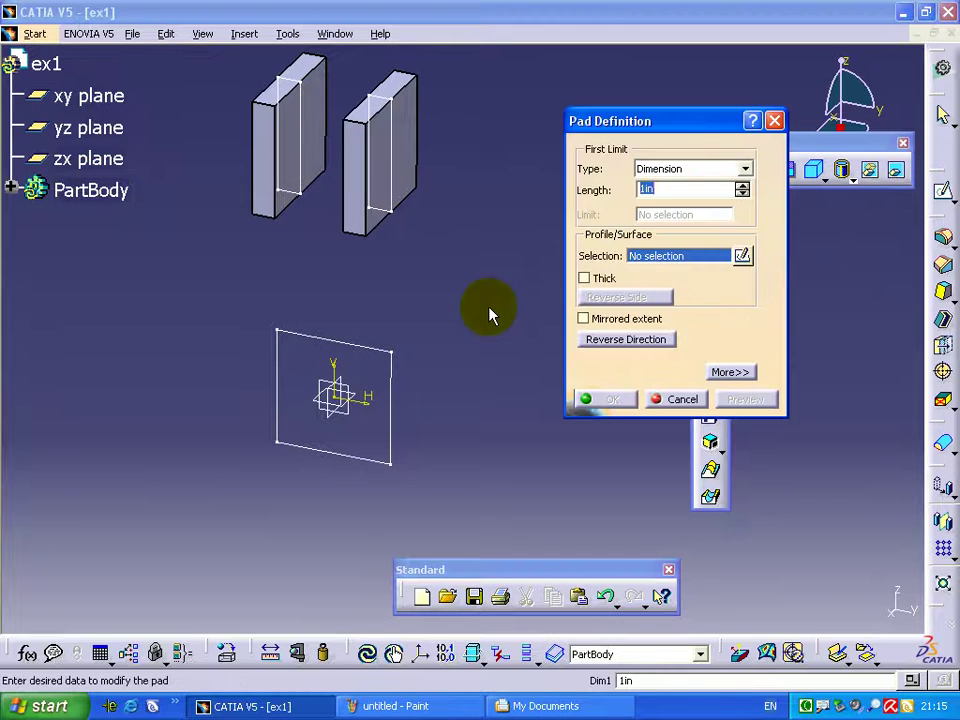
right_click(678, 268)
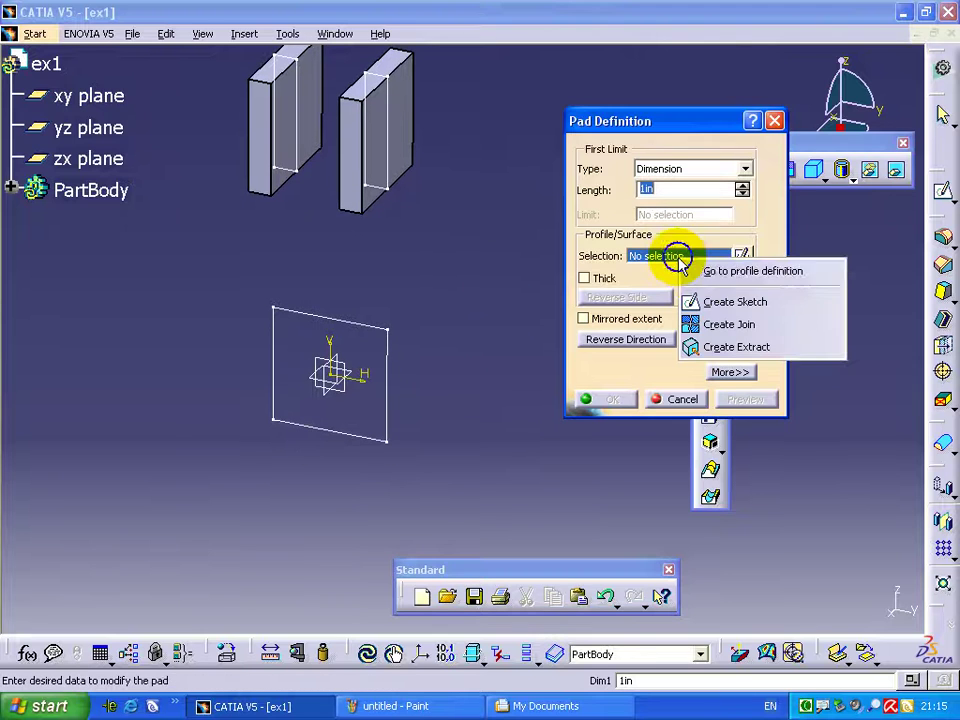
left_click(695, 270)
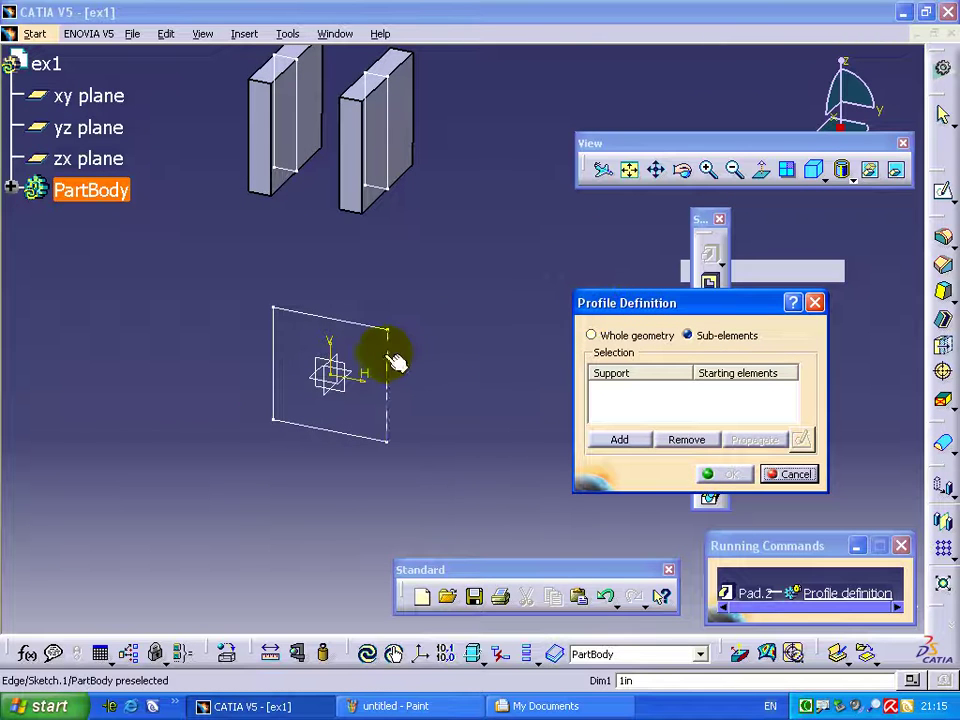
left_click(389, 362)
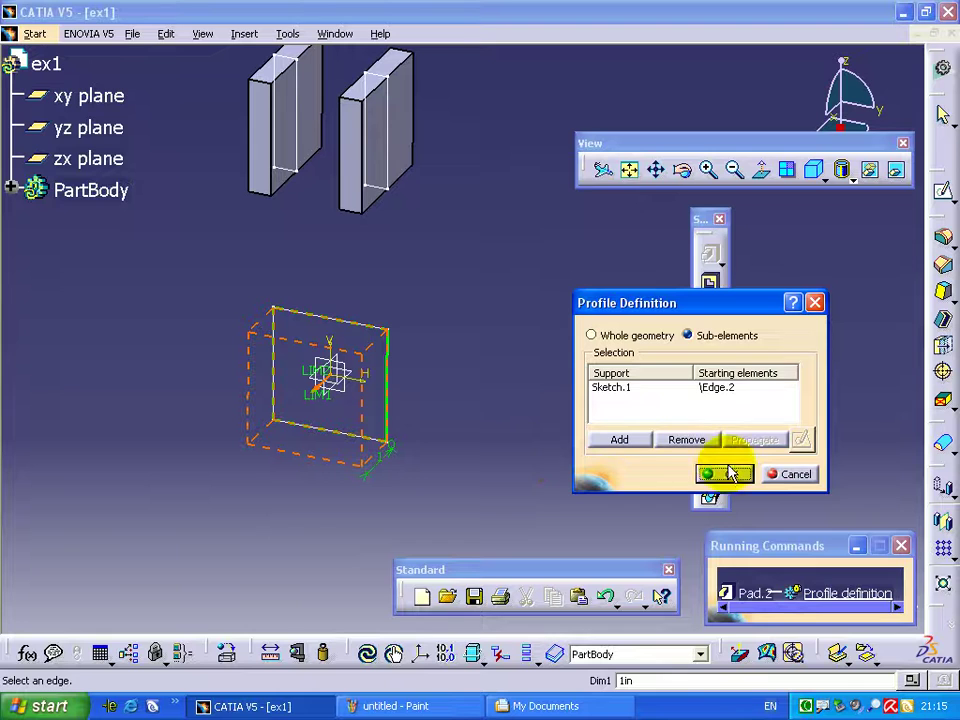
left_click(724, 474)
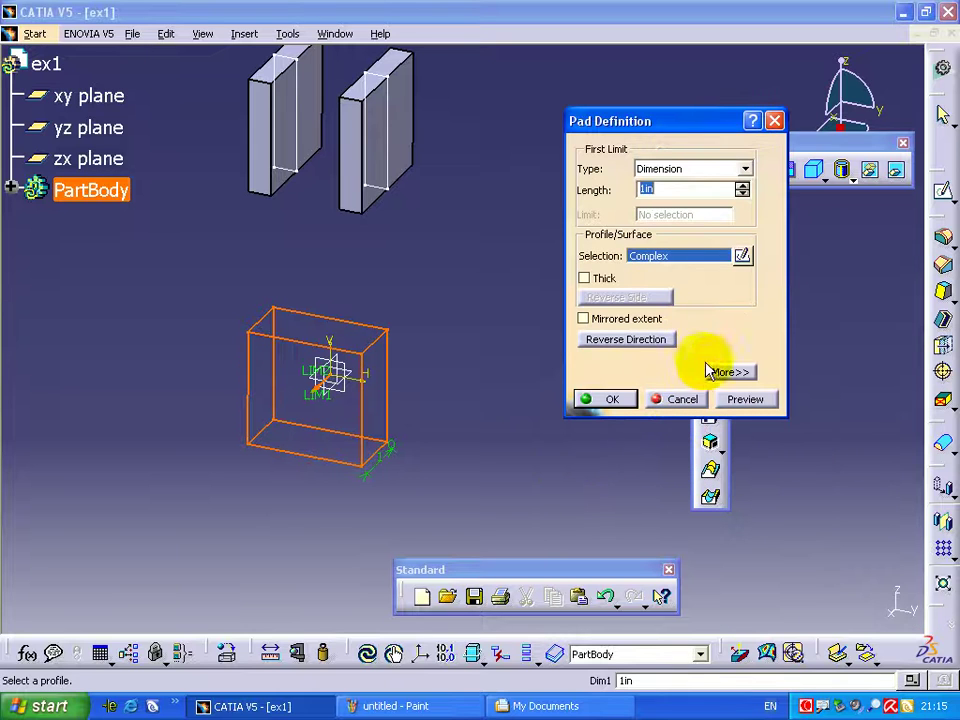
Set the pad limits to 0.4in and -0.05 and create the plate
left_click(722, 371)
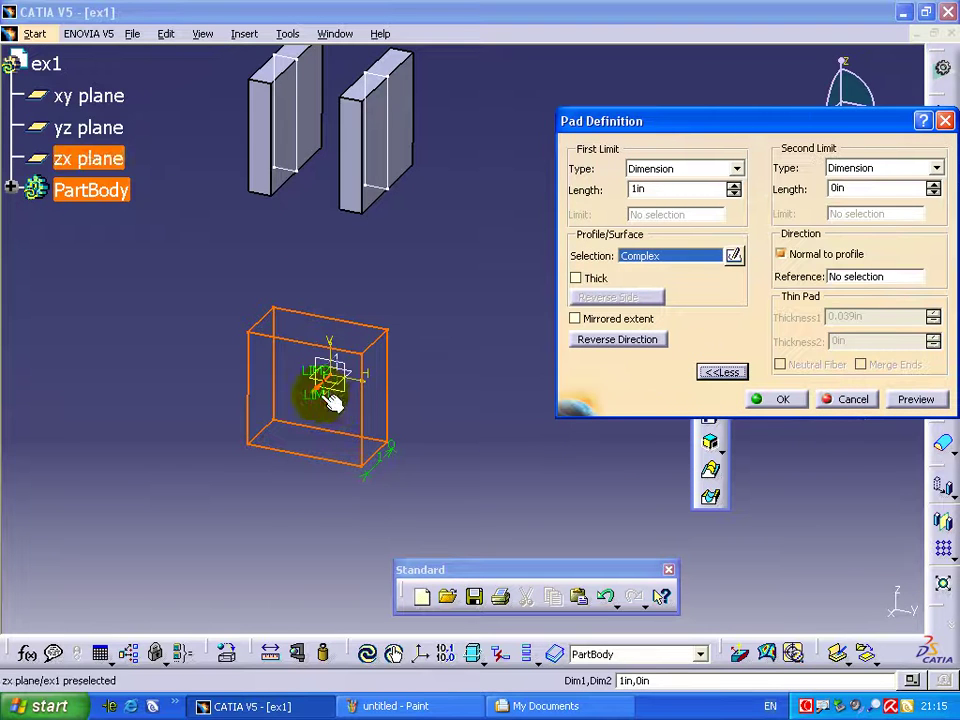
left_click_drag(311, 392, 257, 407)
left_click_drag(313, 375, 323, 382)
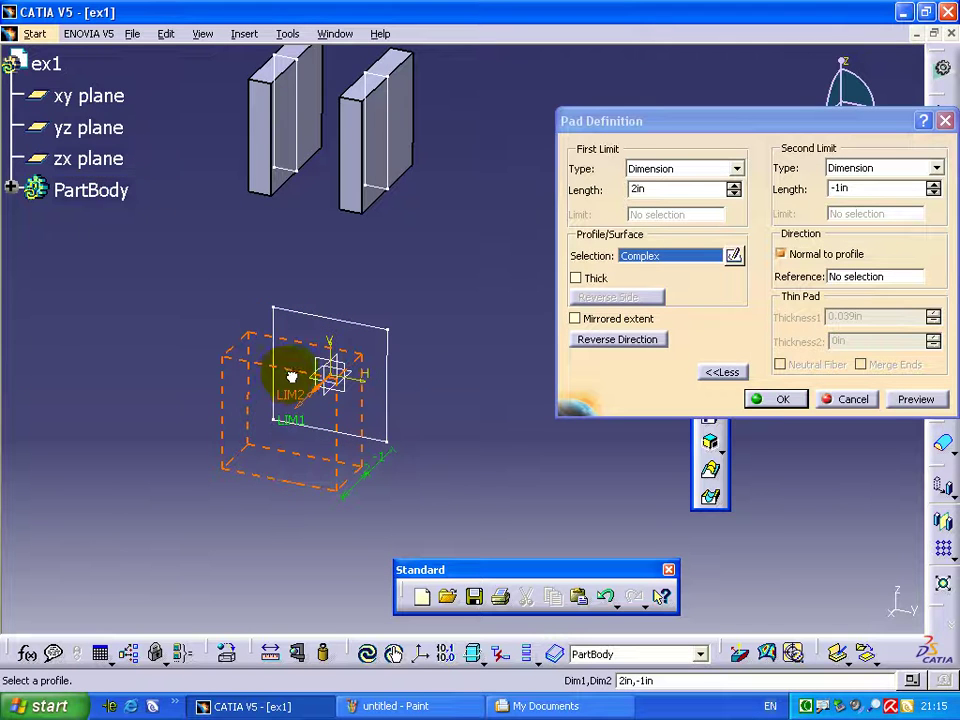
double_click(625, 190)
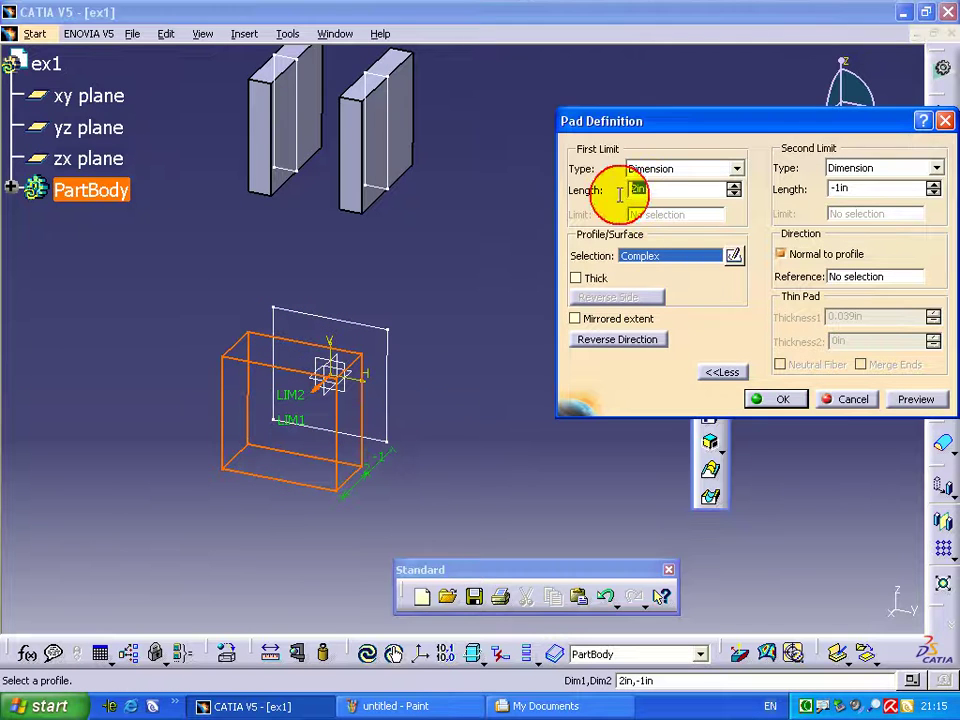
type(".4")
double_click(840, 188)
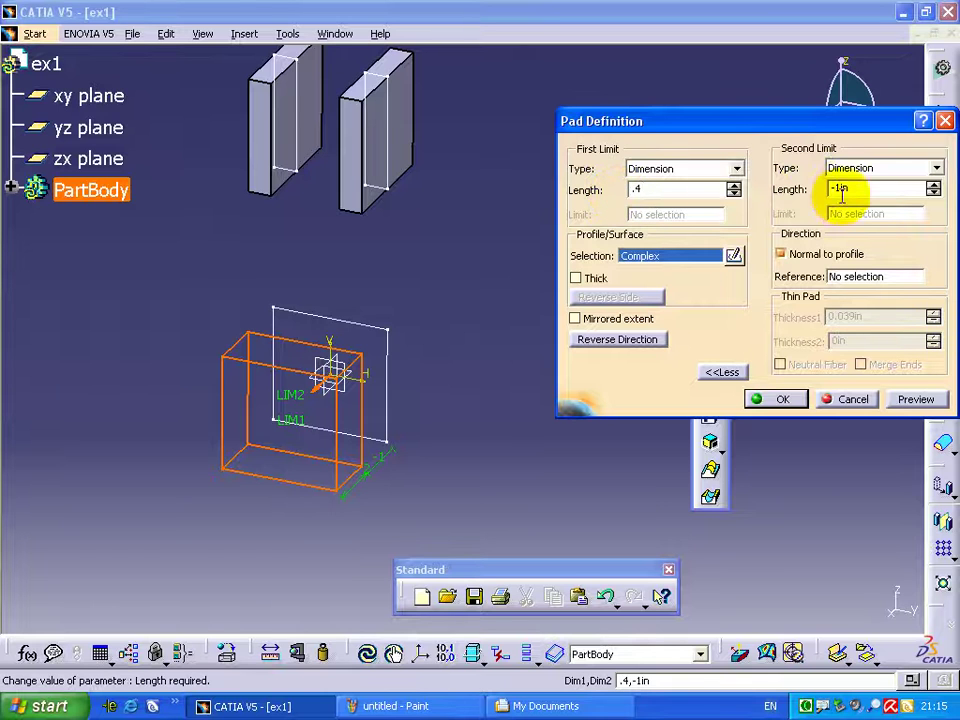
double_click(848, 188)
type("-.05")
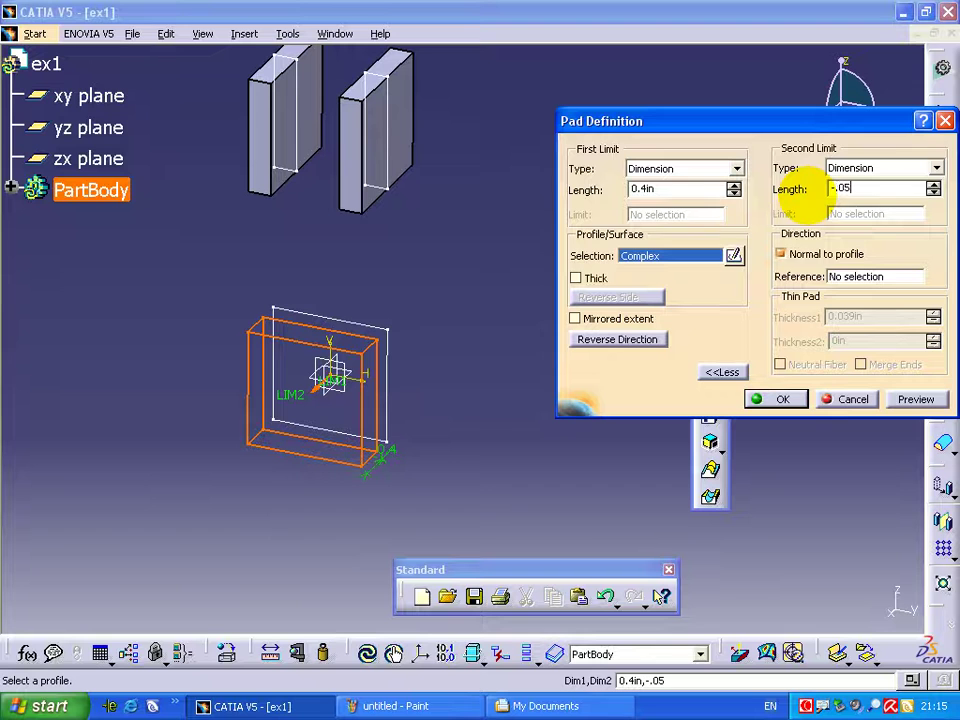
left_click(784, 399)
mouse_move(596, 388)
middle_mouse_down()
mouse_move(539, 372)
mouse_move(558, 380)
middle_mouse_up()
Fillet the plate's two bottom edges and both blocks' top edges at 1in radius
left_click(246, 34)
mouse_move(293, 329)
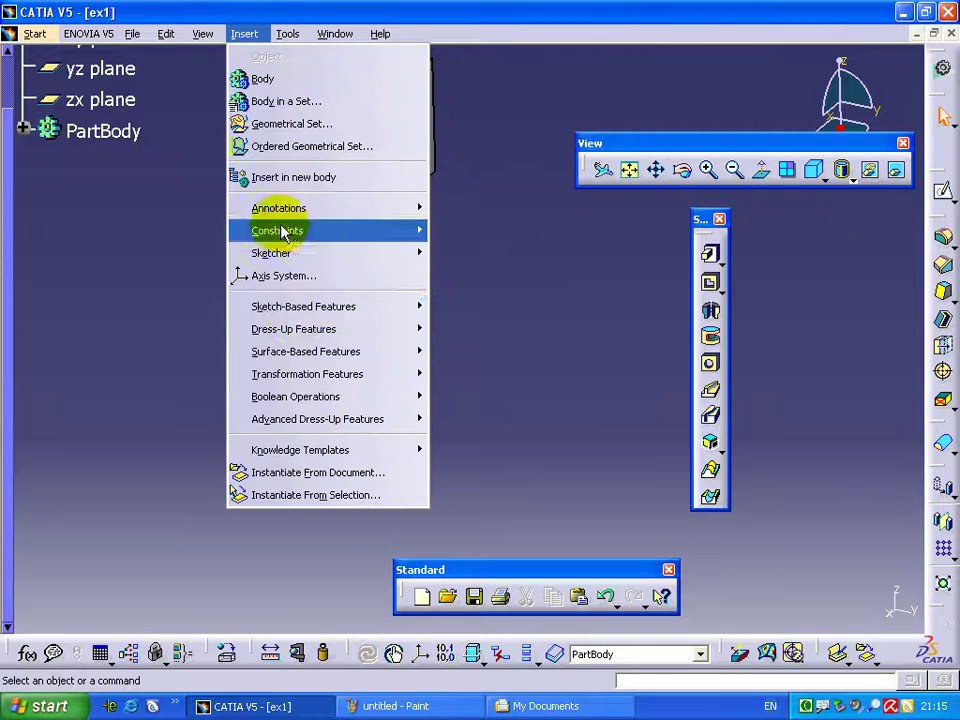
left_click(472, 333)
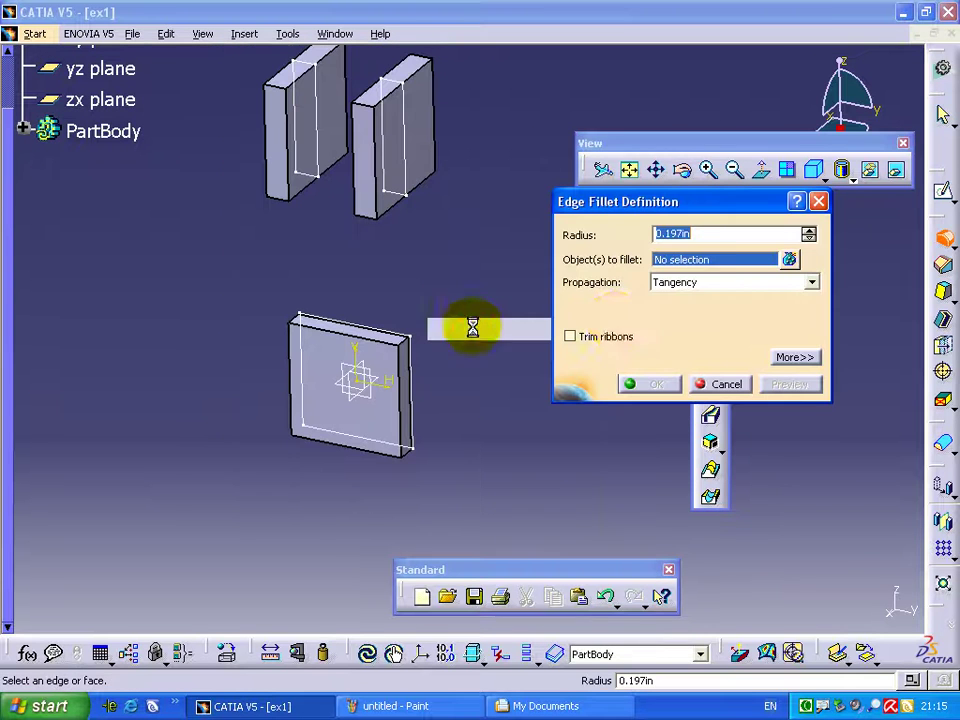
type("1in")
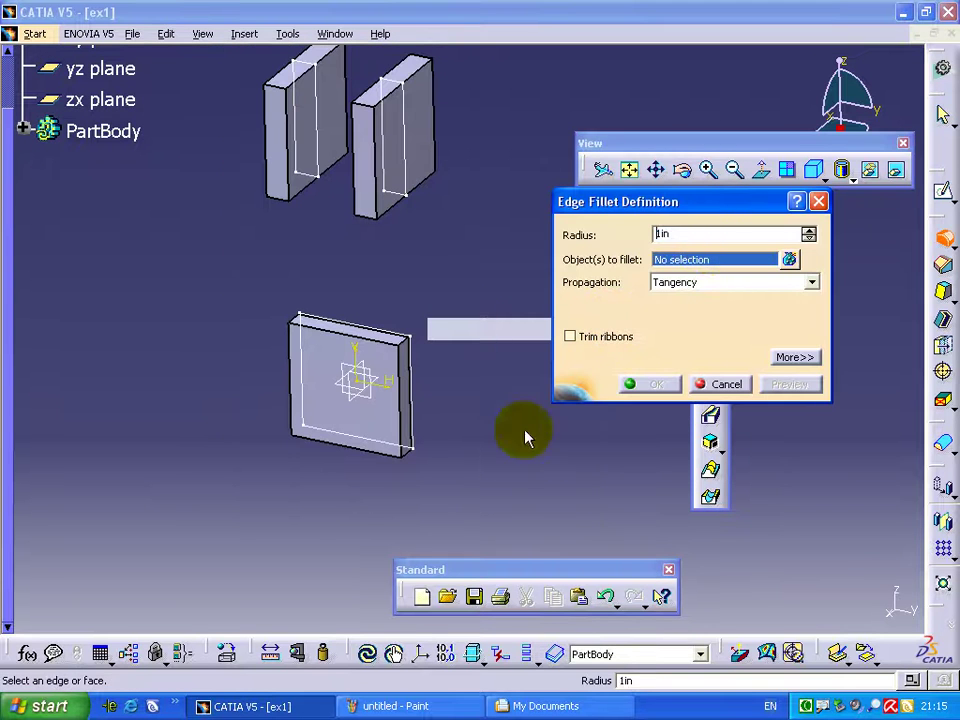
left_click(408, 450)
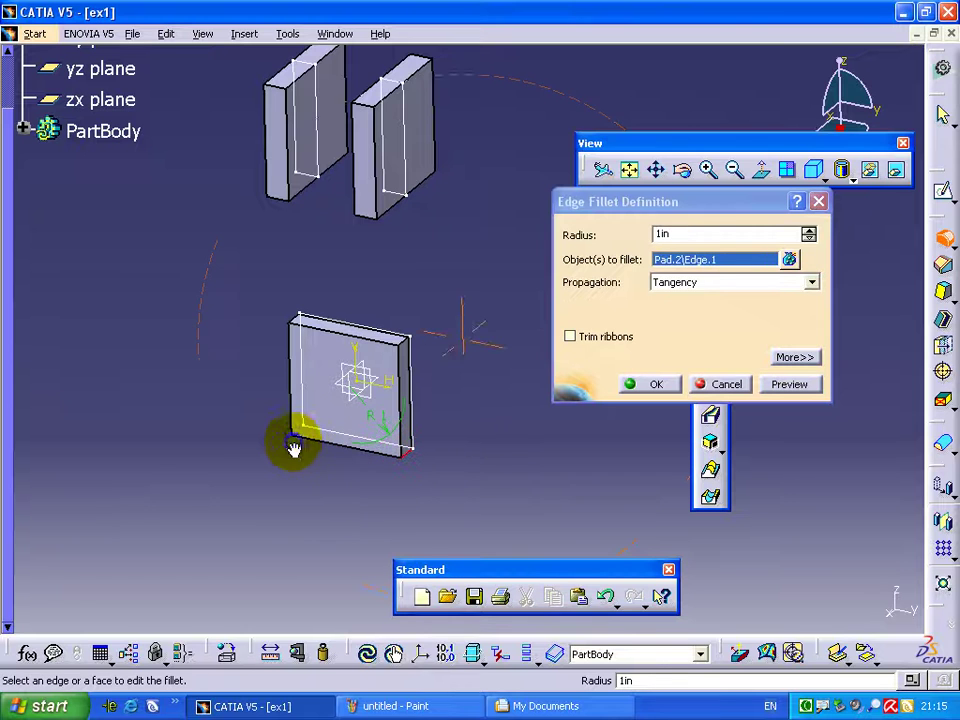
middle_click_drag(312, 464, 377, 497)
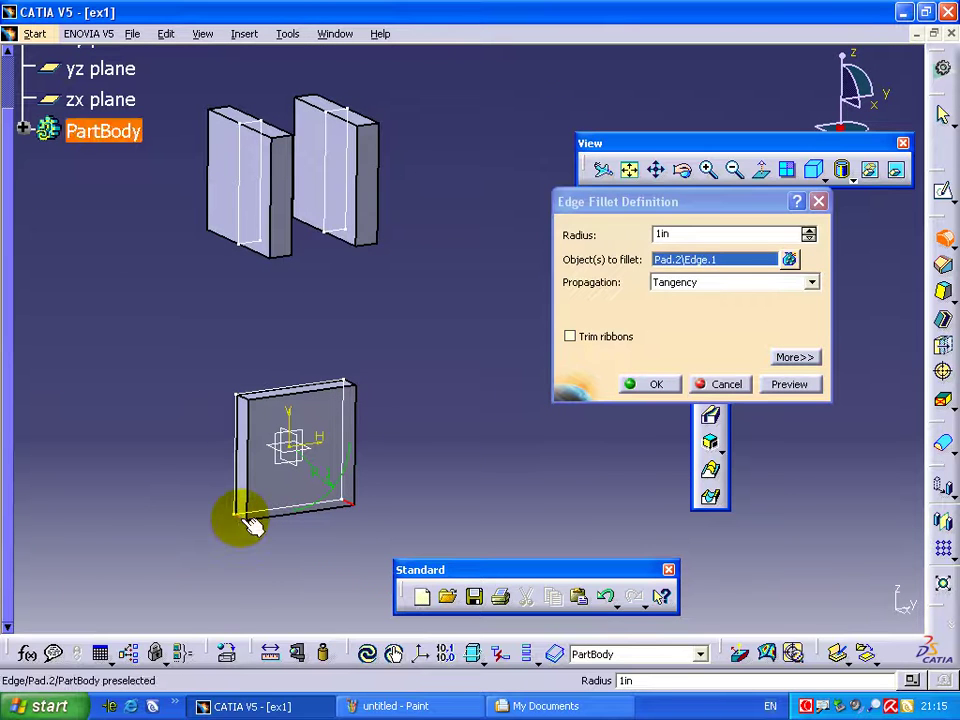
left_click(240, 513)
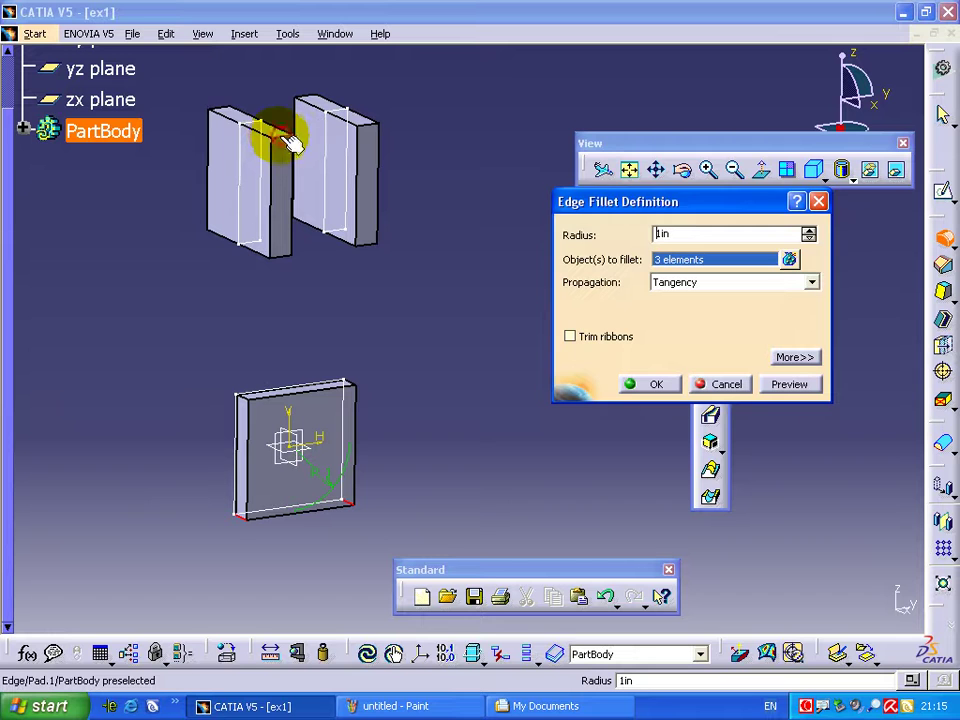
left_click(221, 107)
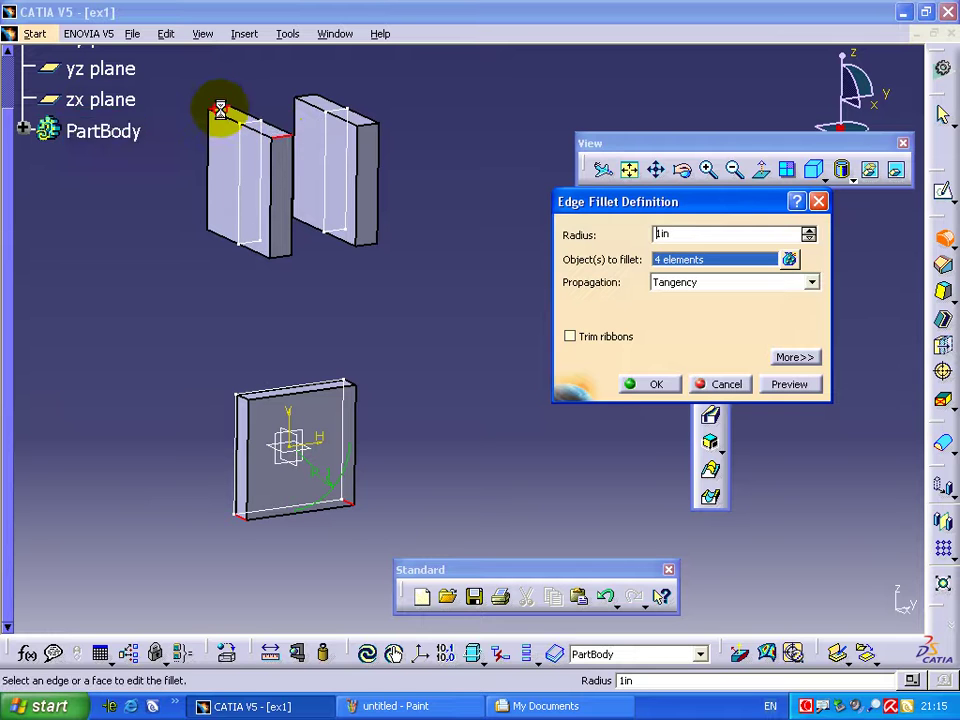
left_click(311, 99)
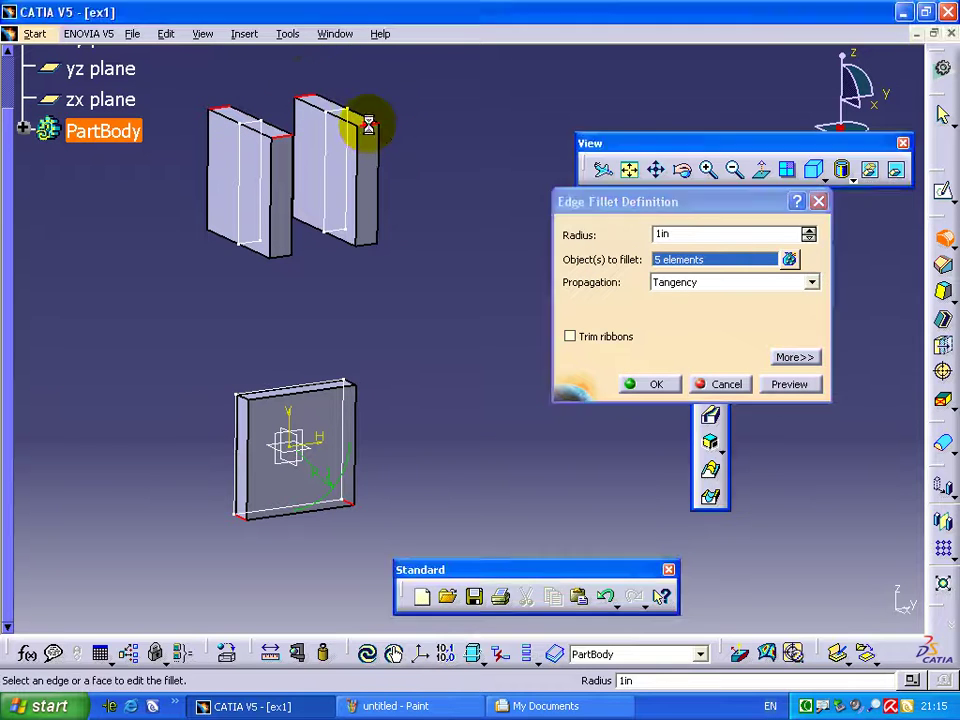
left_click(641, 385)
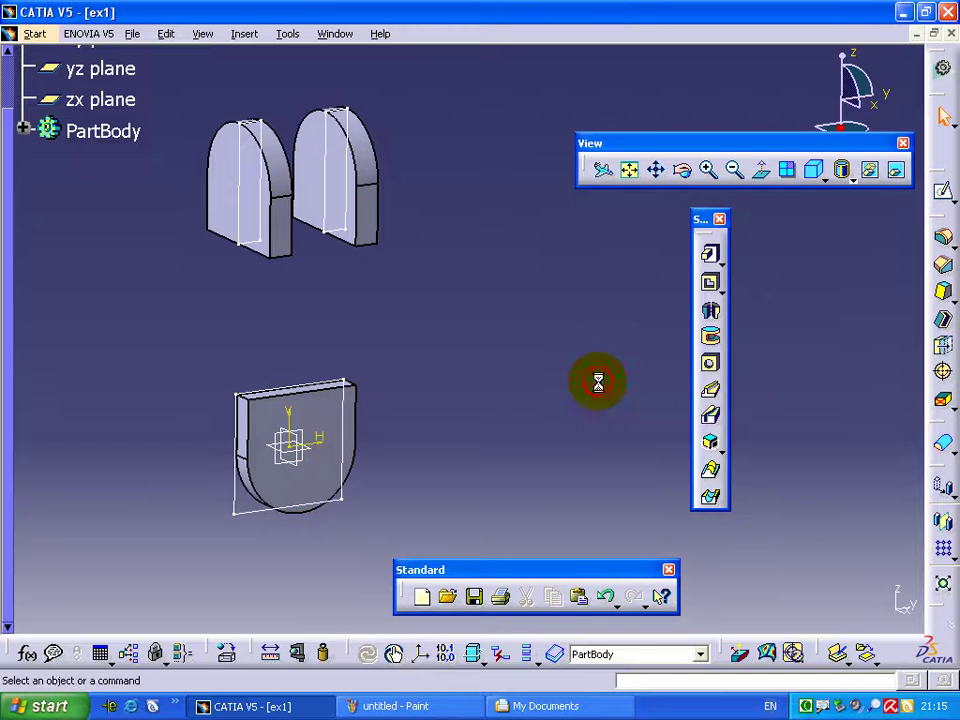
Drill a 1in-diameter Up To Last hole through both rounded lugs
mouse_move(598, 382)
middle_mouse_down()
mouse_move(546, 321)
mouse_move(472, 322)
middle_mouse_up()
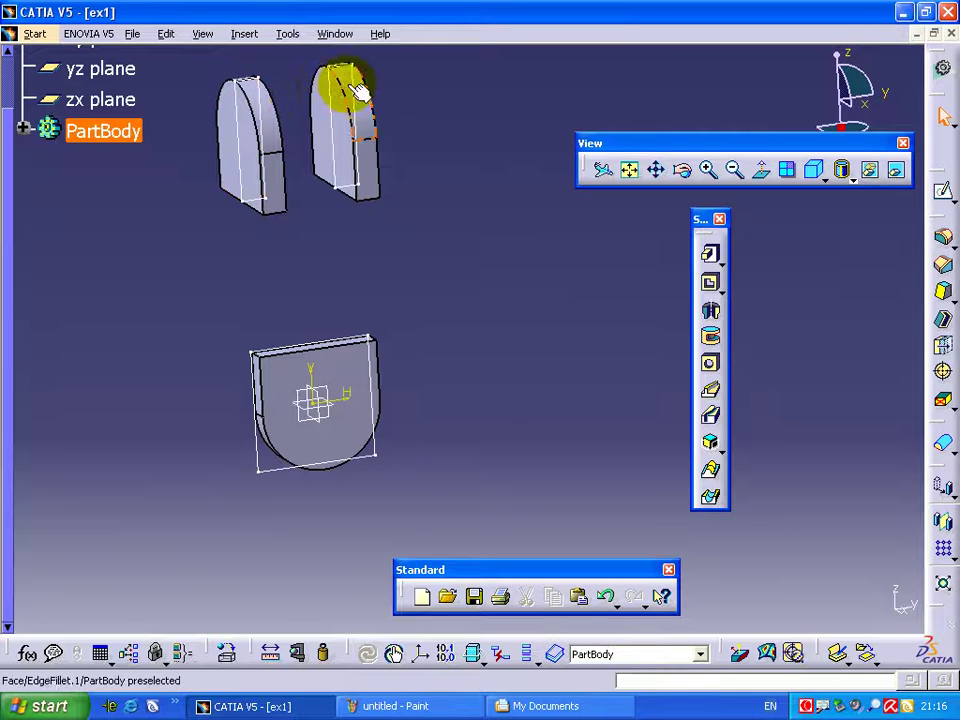
left_click(258, 100)
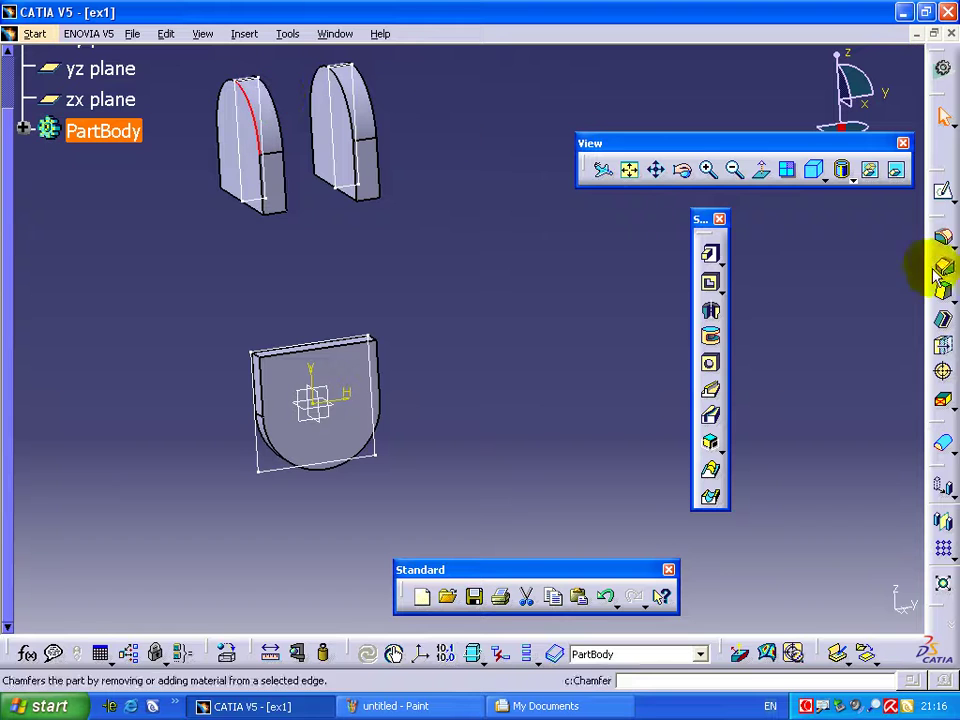
left_click(712, 366)
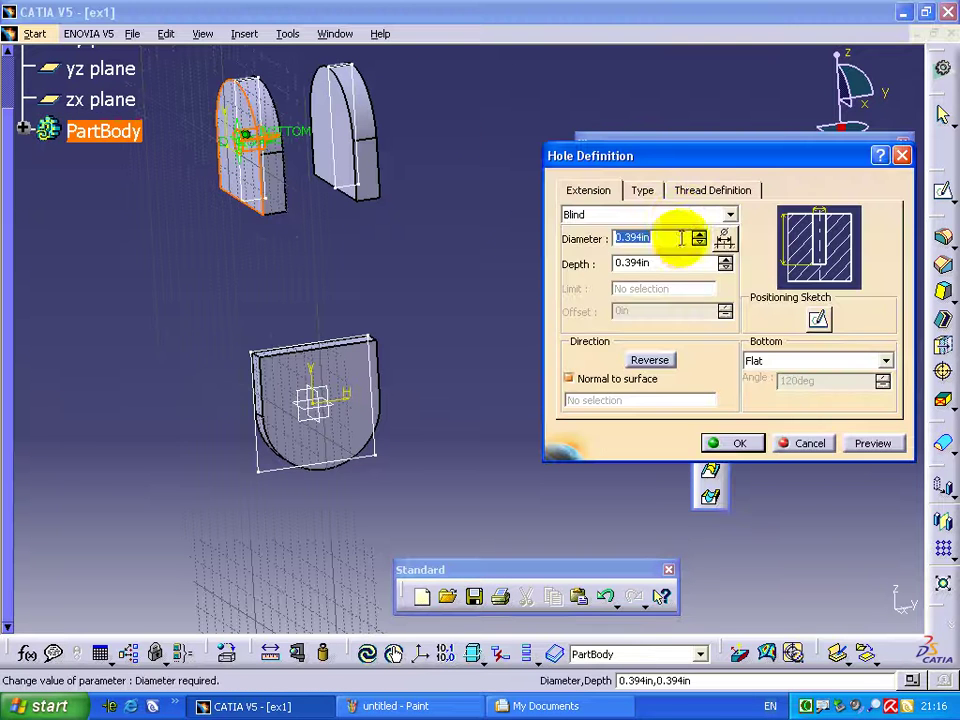
type("1")
key("Return")
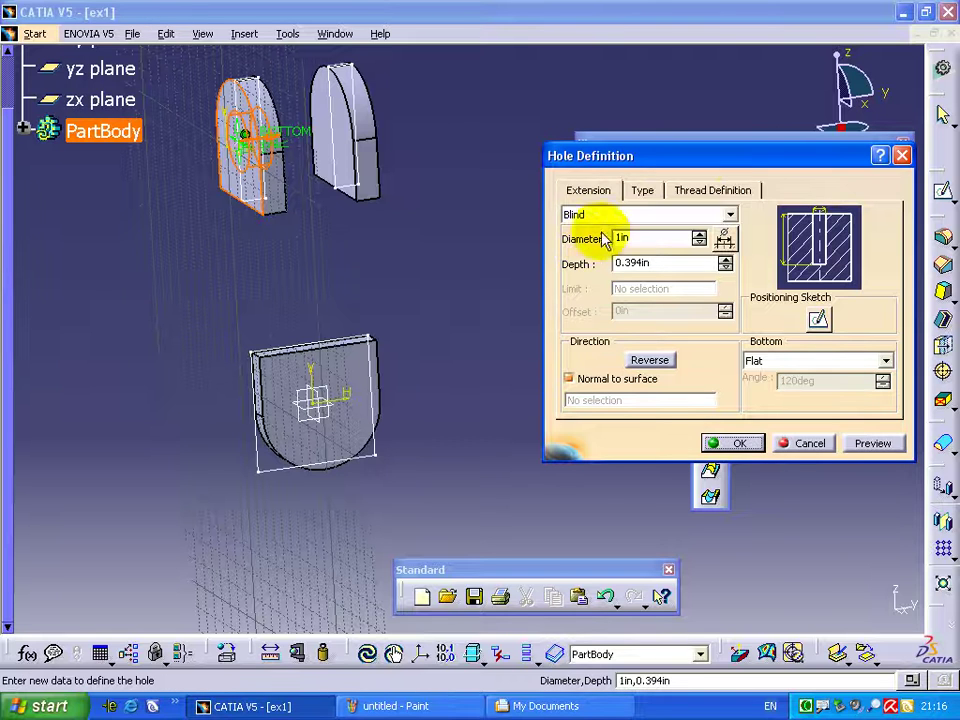
left_click(730, 214)
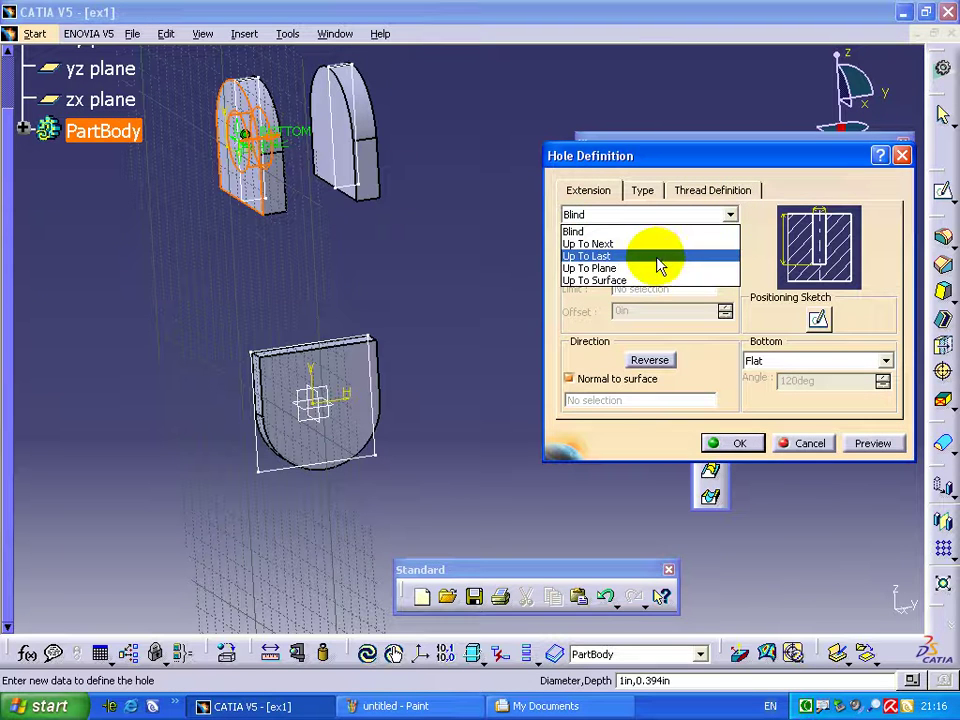
left_click(662, 258)
left_click(722, 447)
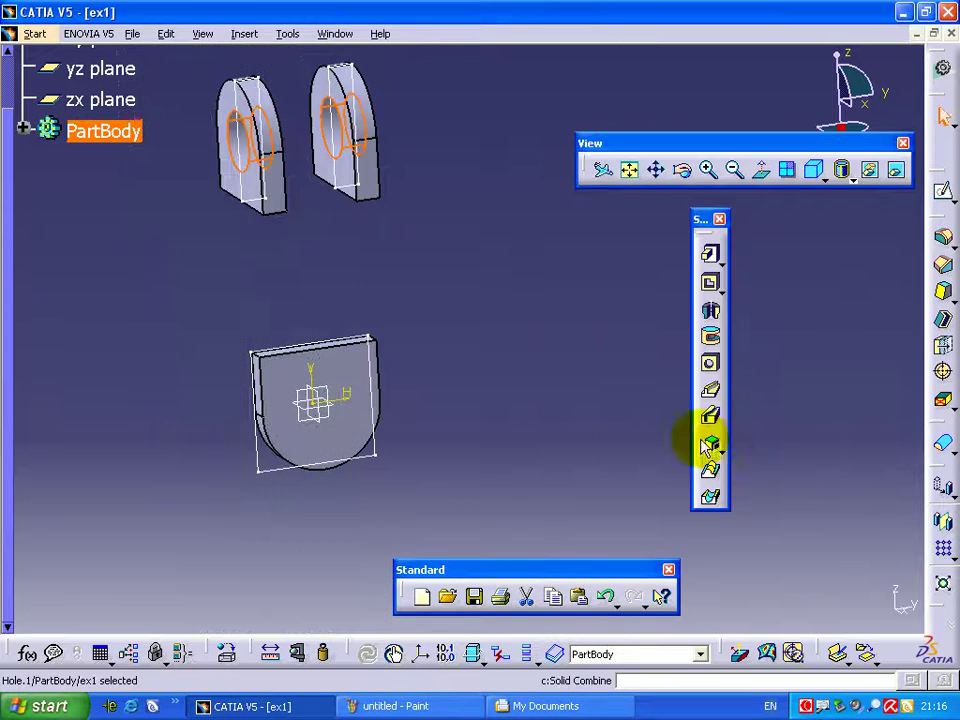
middle_click_drag(535, 396, 482, 382)
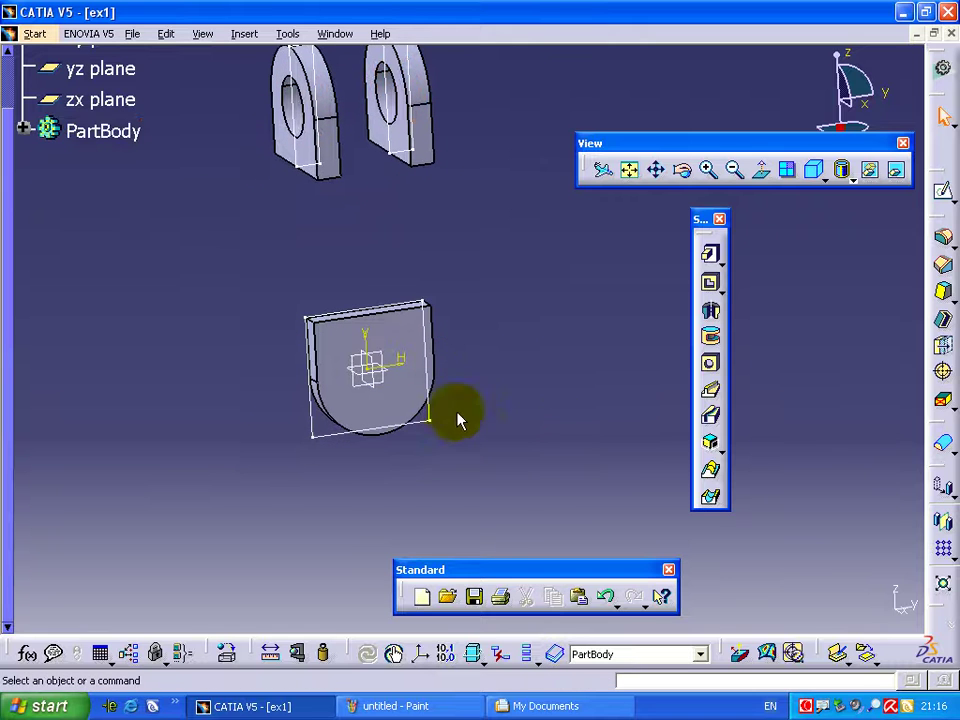
left_click(397, 436)
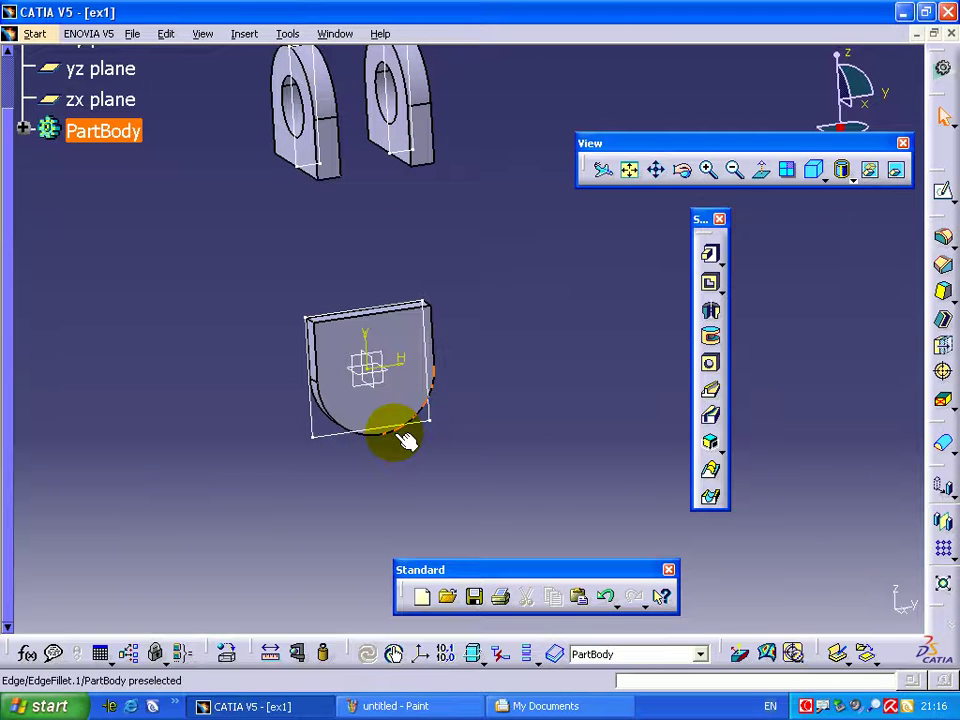
left_click(712, 363)
left_click(410, 385)
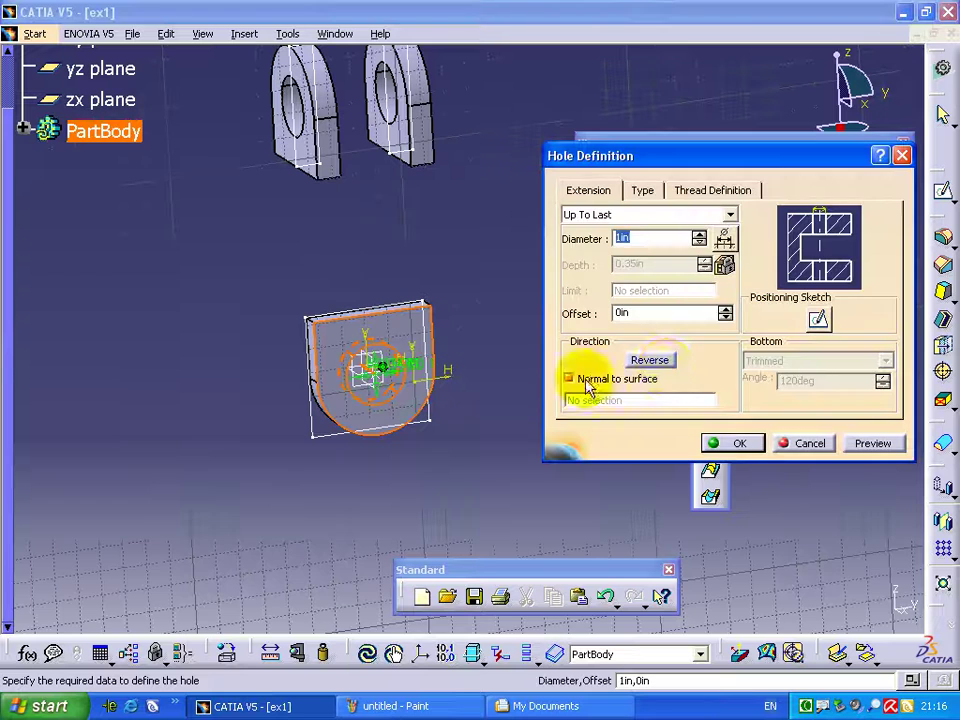
left_click(737, 441)
mouse_move(549, 422)
middle_mouse_down()
mouse_move(288, 384)
mouse_move(94, 377)
mouse_move(514, 396)
mouse_move(403, 369)
mouse_move(503, 395)
mouse_move(310, 370)
middle_mouse_up()
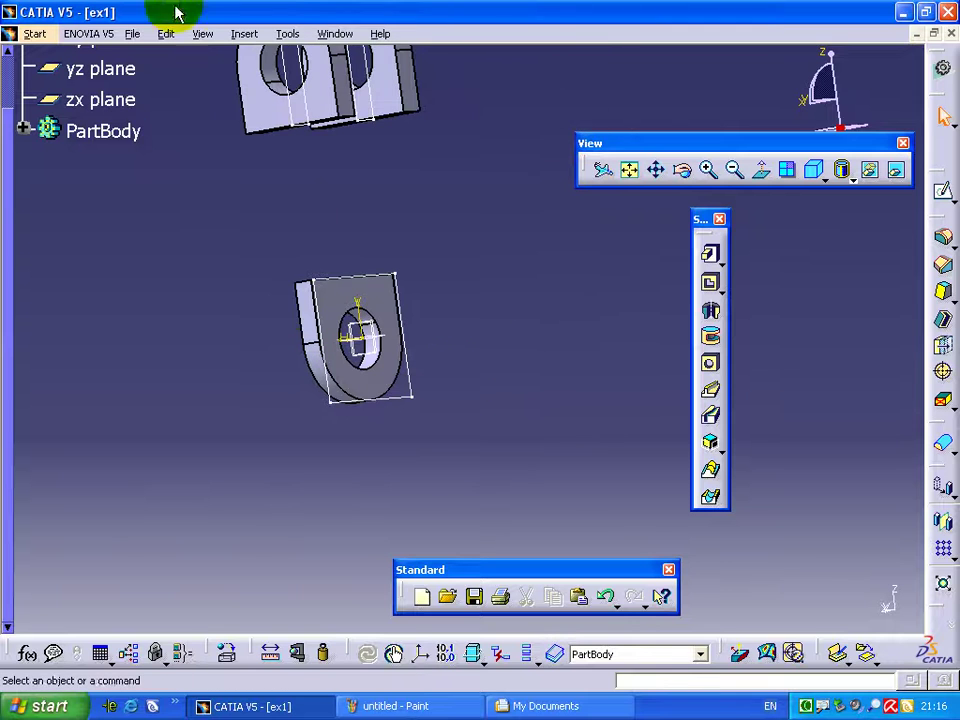
Start a sketch on the lug's flat face and zoom in on the lug profile
left_click(943, 192)
left_click(388, 297)
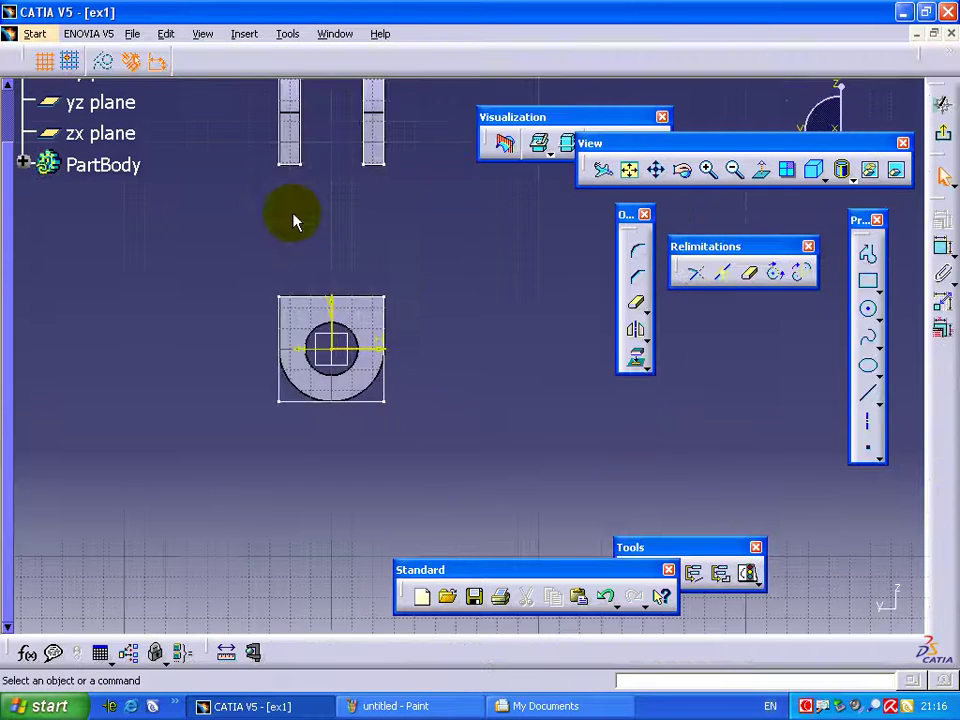
left_click(203, 34)
left_click(225, 326)
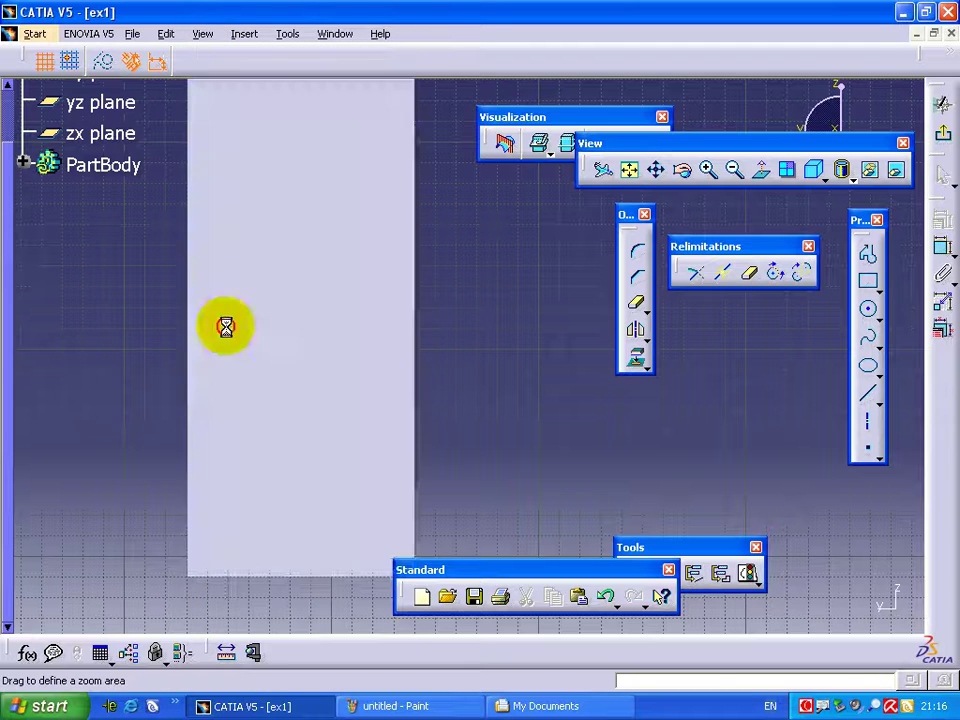
left_click_drag(241, 278, 433, 425)
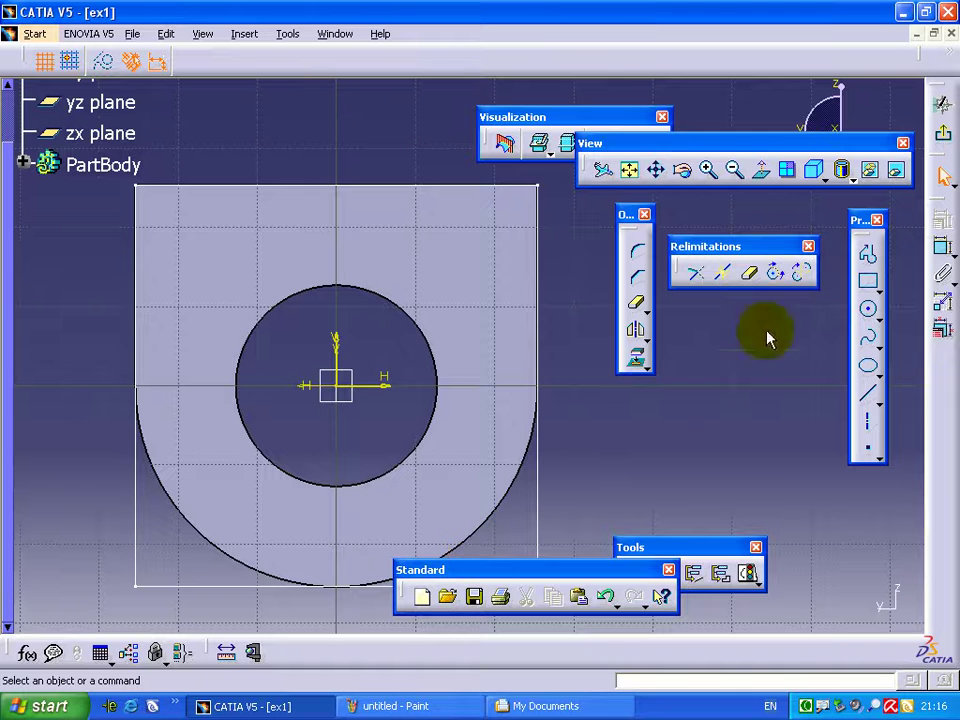
left_click(735, 169)
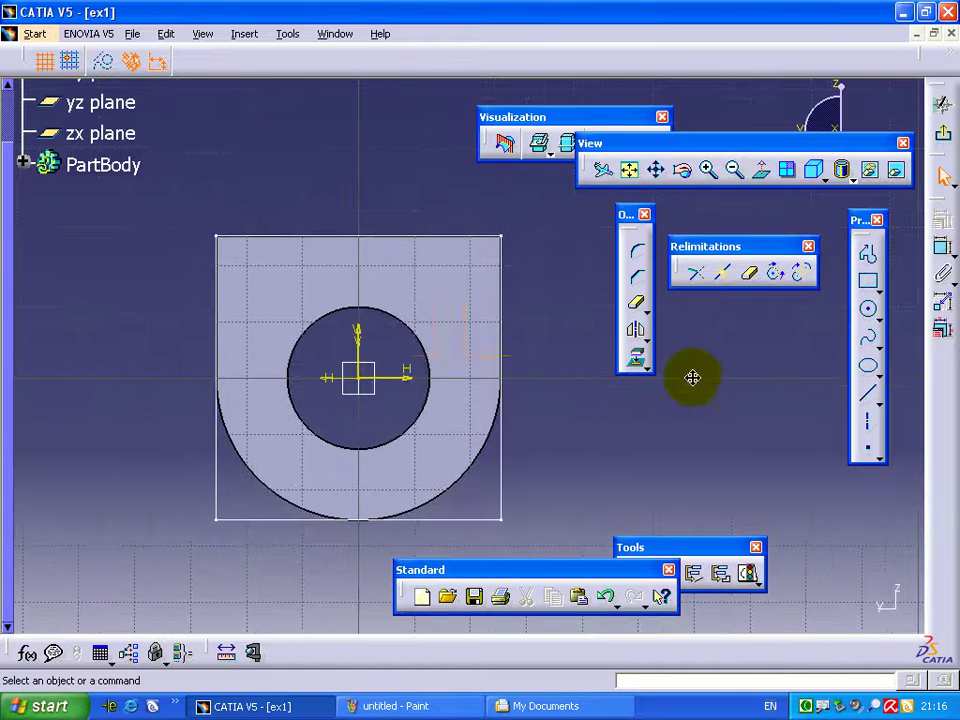
Offset the hole circle outward into a concentric circle
left_click(247, 35)
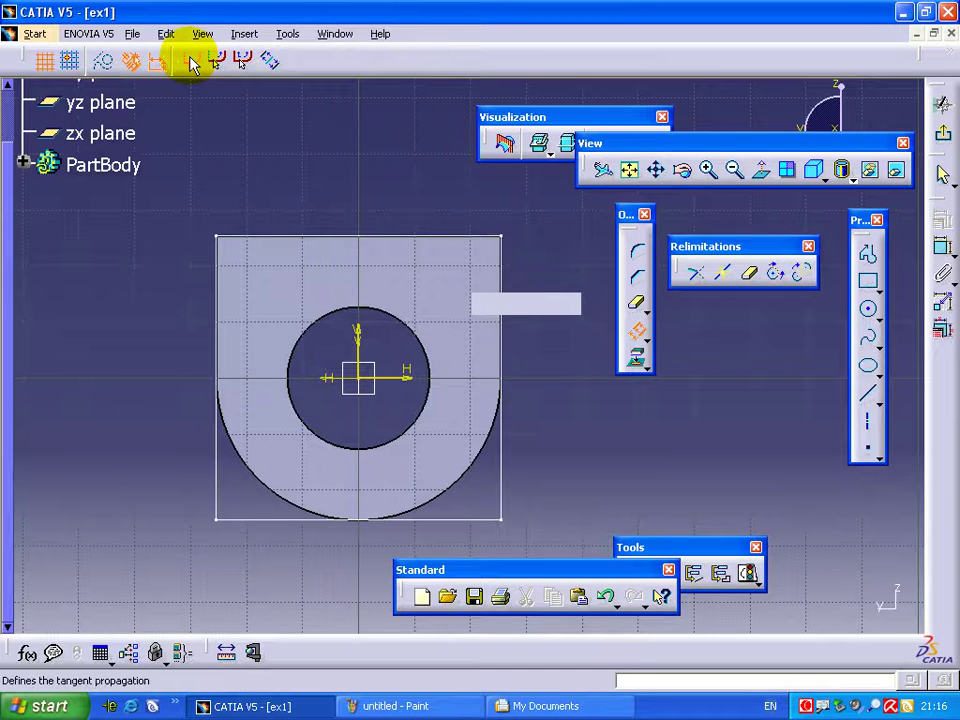
left_click(405, 321)
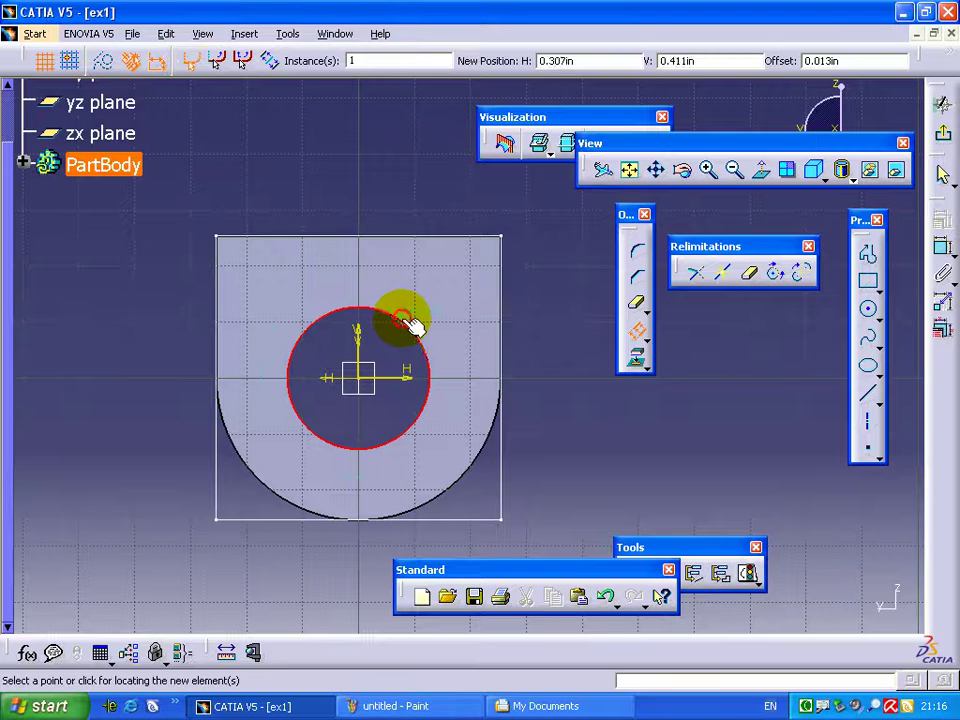
left_click(855, 65)
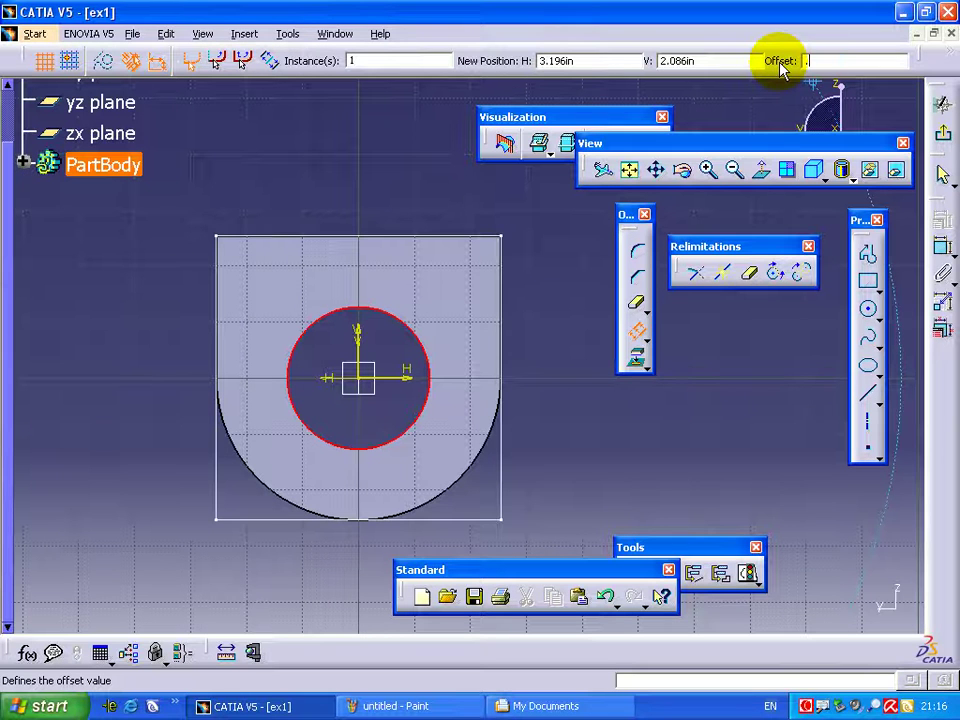
type("1")
key("Return")
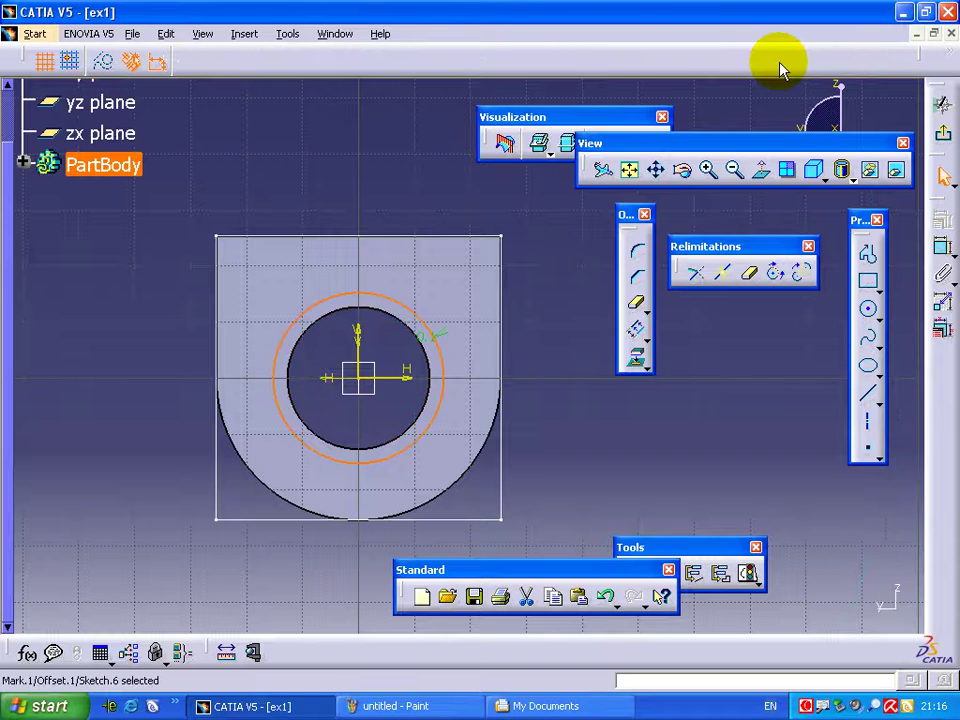
left_click(592, 342)
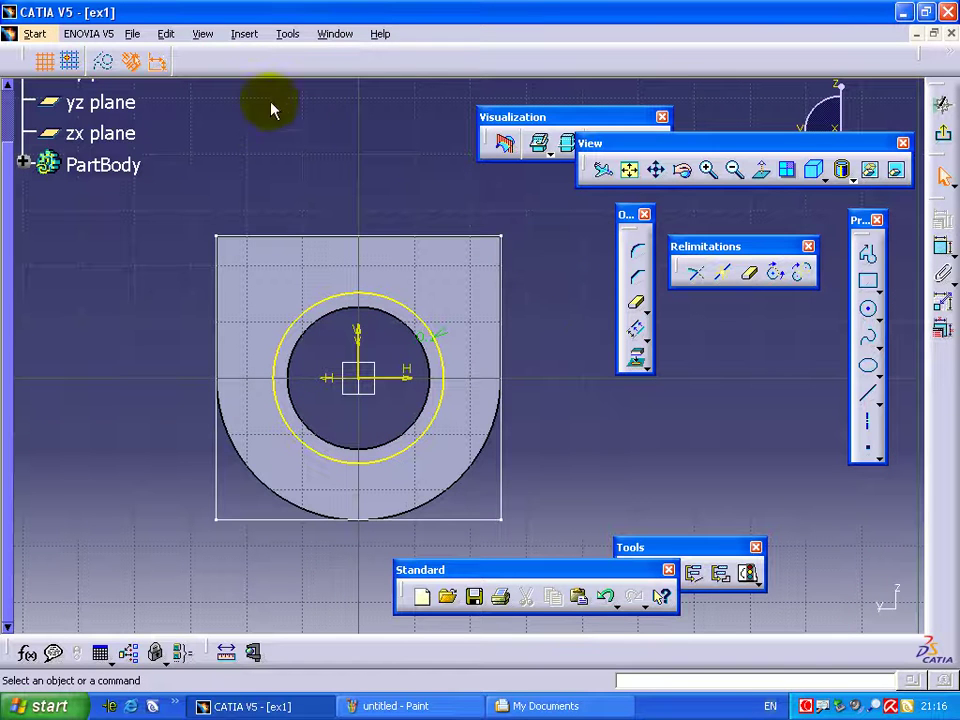
left_click(245, 33)
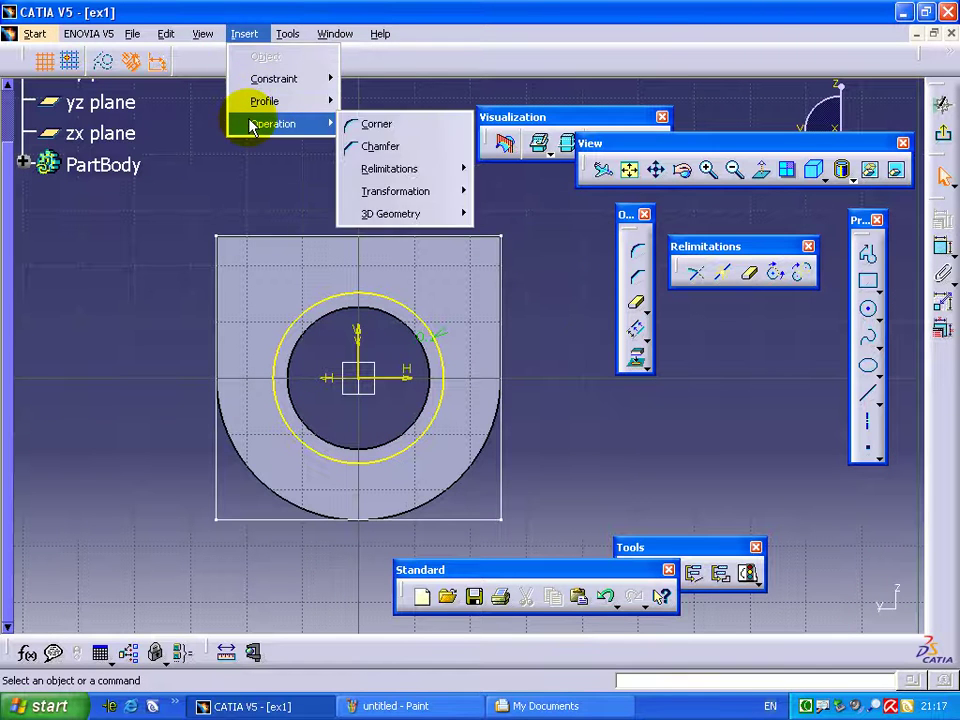
mouse_move(396, 191)
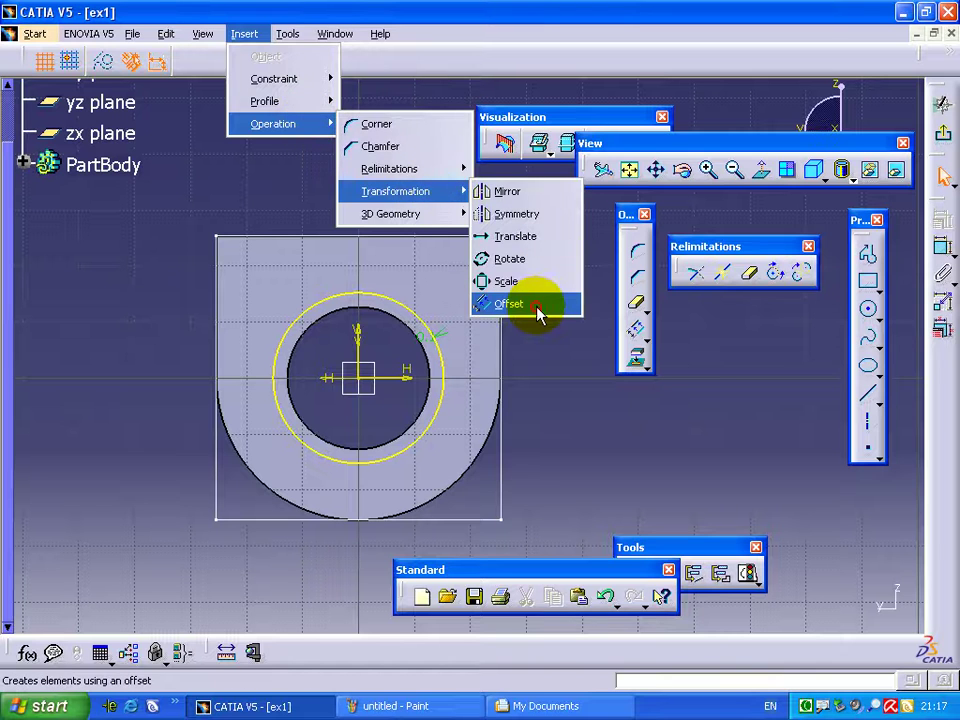
Offset the outer outline inward by -0.1 with tangent propagation, then exit to 3D
left_click(537, 305)
left_click(266, 66)
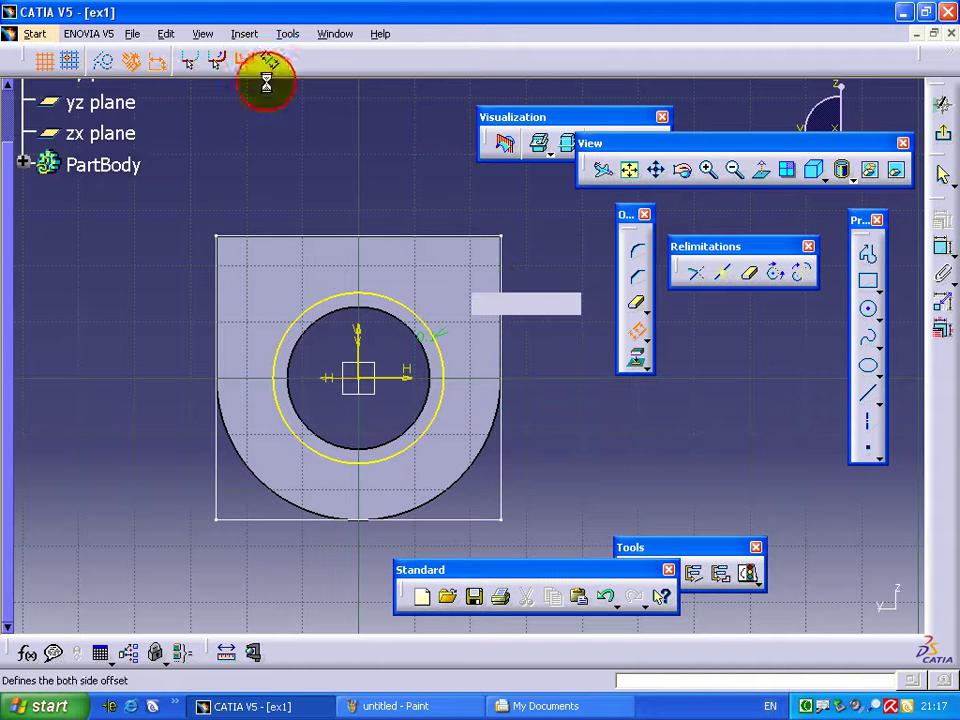
left_click(472, 286)
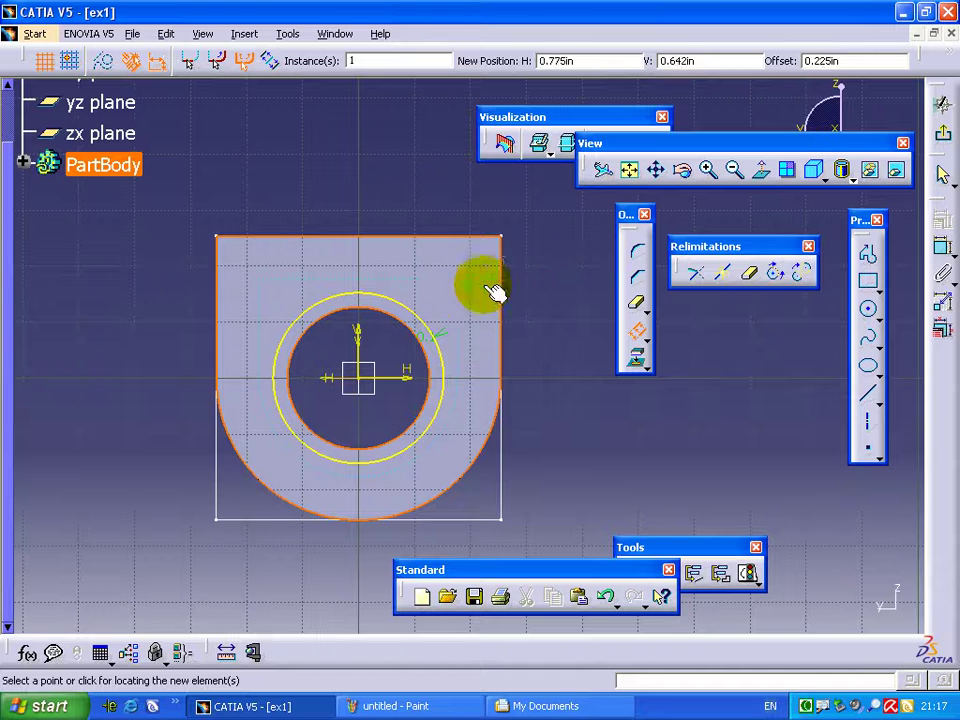
left_click(819, 62)
left_click_drag(857, 62, 790, 68)
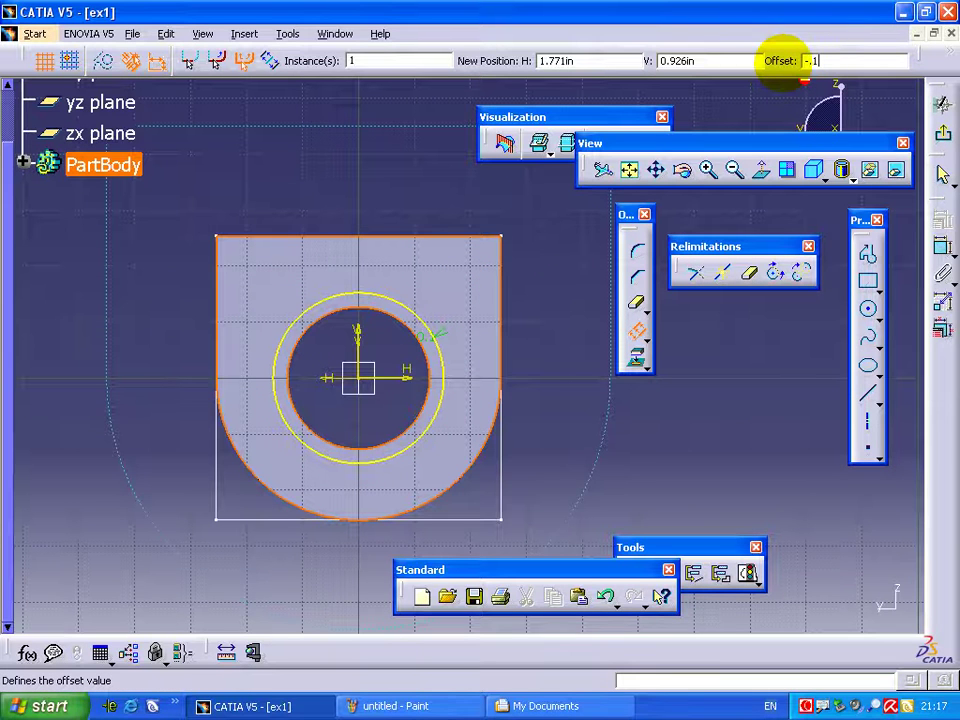
key("Return")
left_click(531, 256)
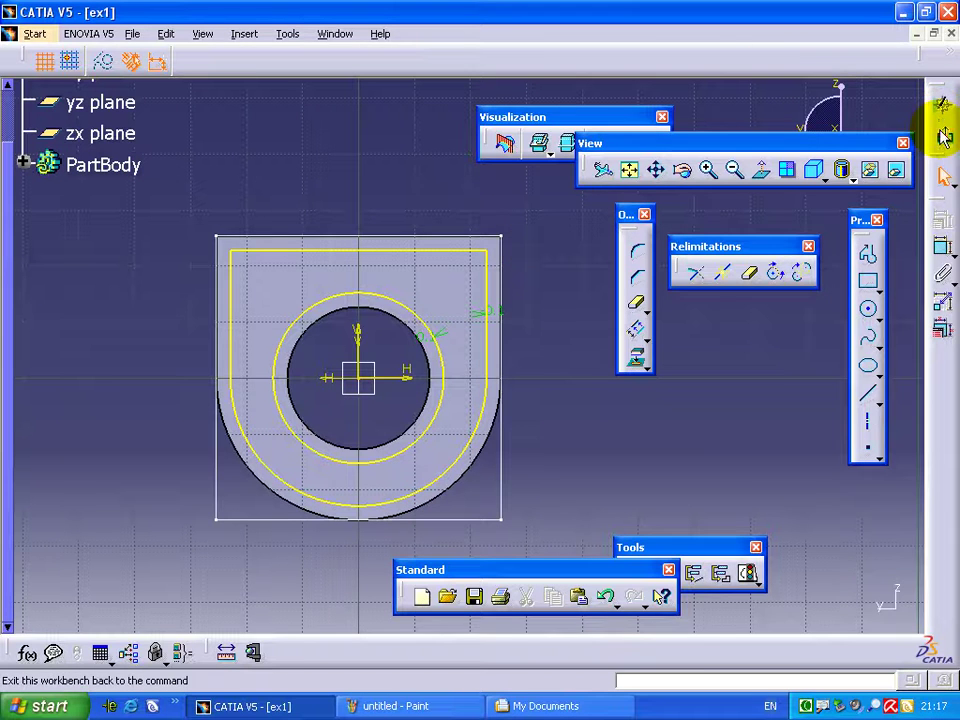
left_click(943, 138)
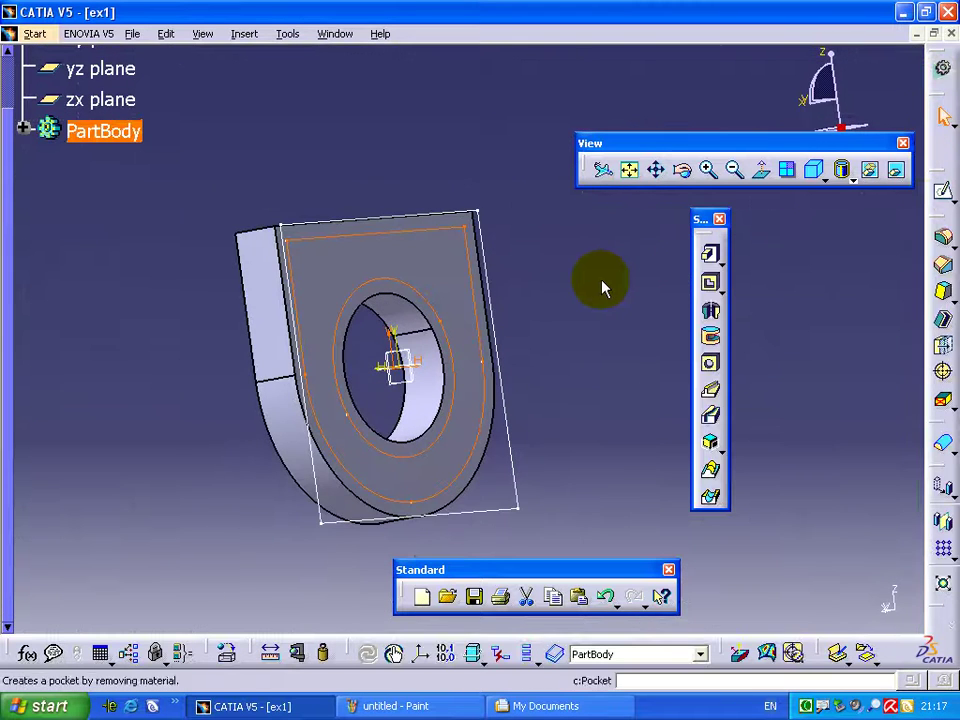
Pad the offset outlines of Sketch.6 into the thin Pad.3 band on the lug face
left_click(603, 288)
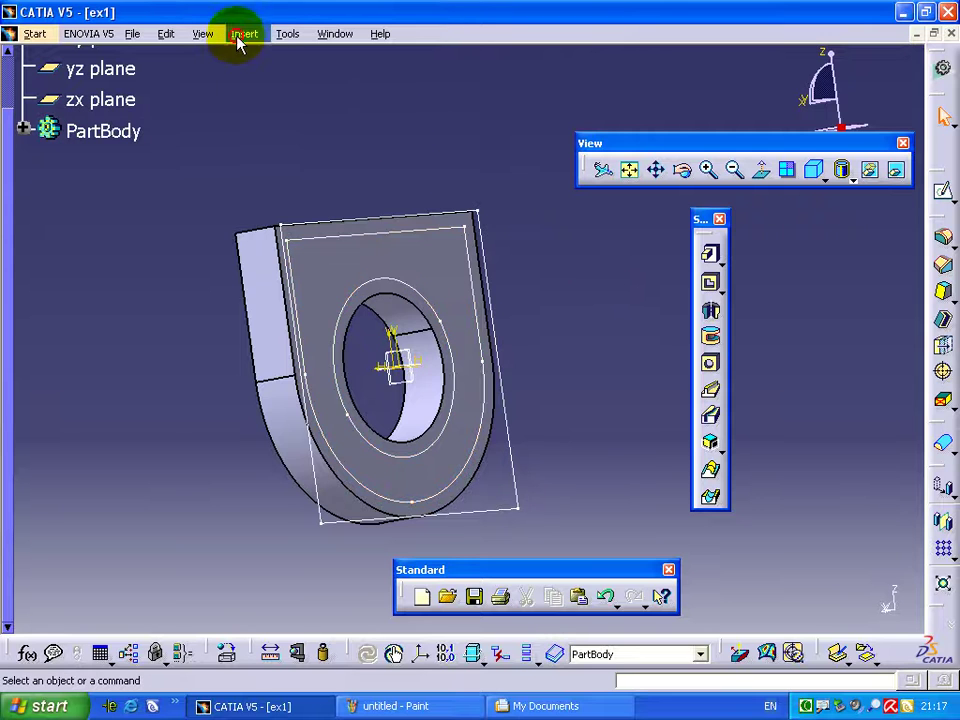
left_click(240, 36)
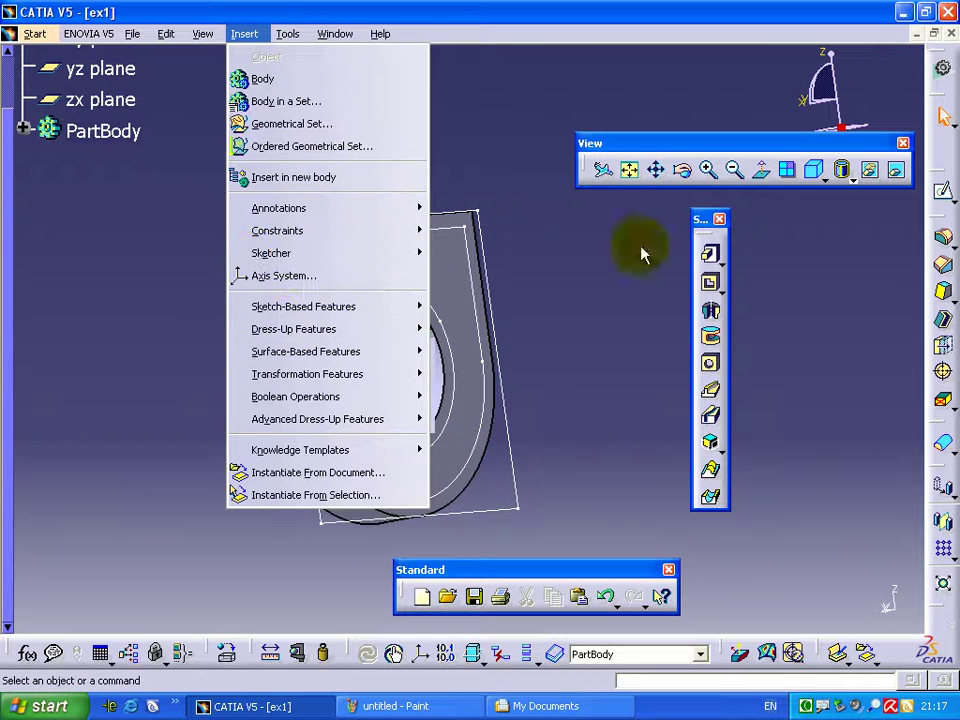
left_click(714, 256)
left_click(709, 256)
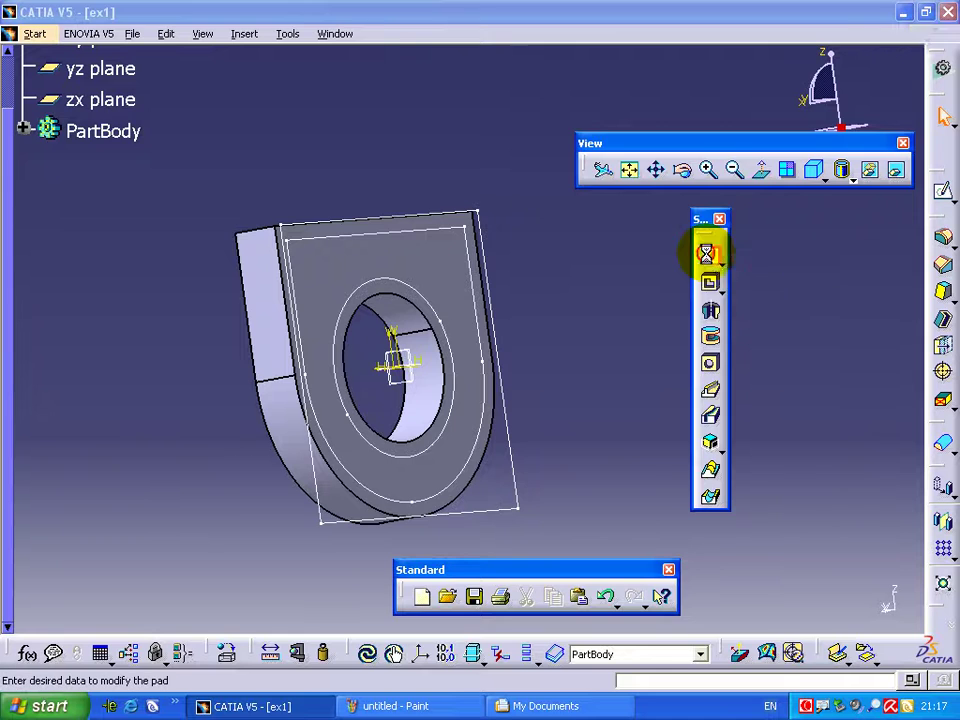
left_click(470, 247)
type(".05")
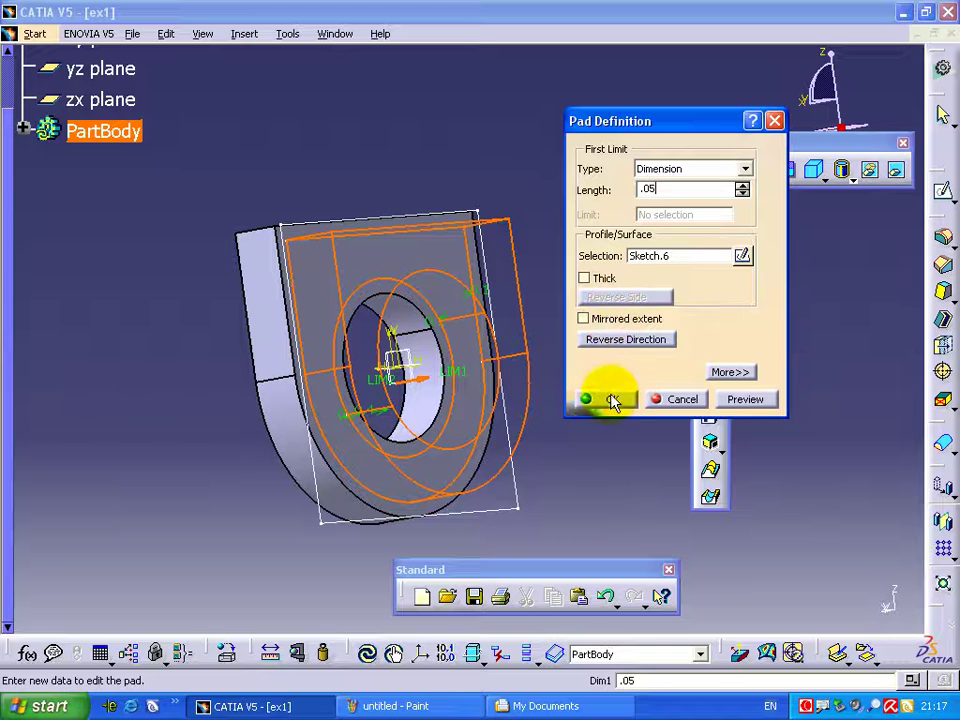
left_click(611, 400)
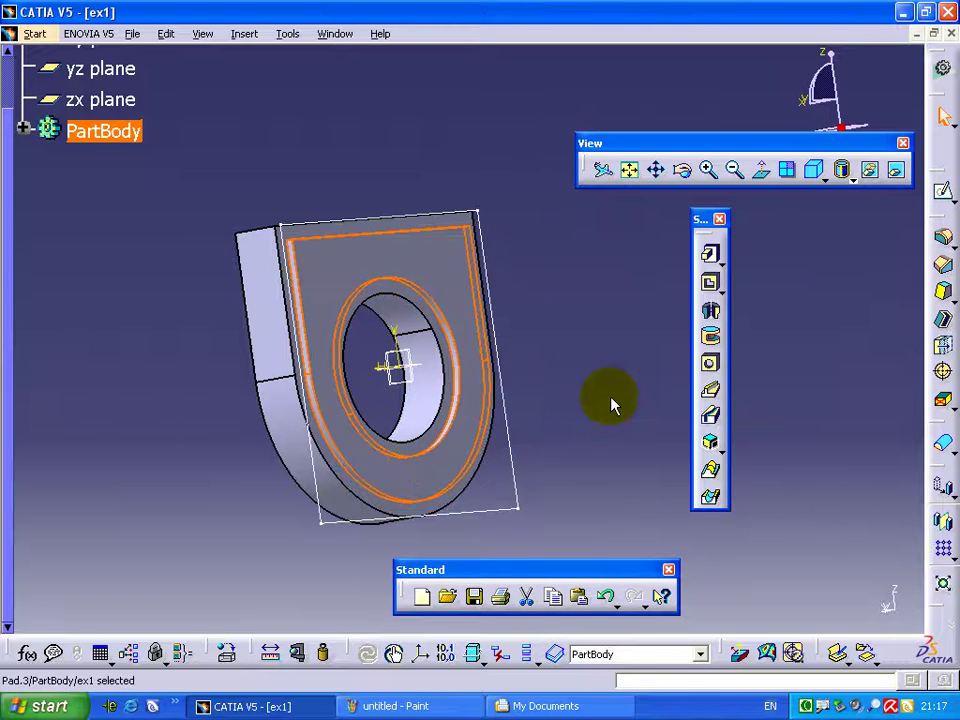
mouse_move(378, 160)
middle_mouse_down()
mouse_move(456, 193)
mouse_move(439, 204)
mouse_move(445, 215)
middle_mouse_up()
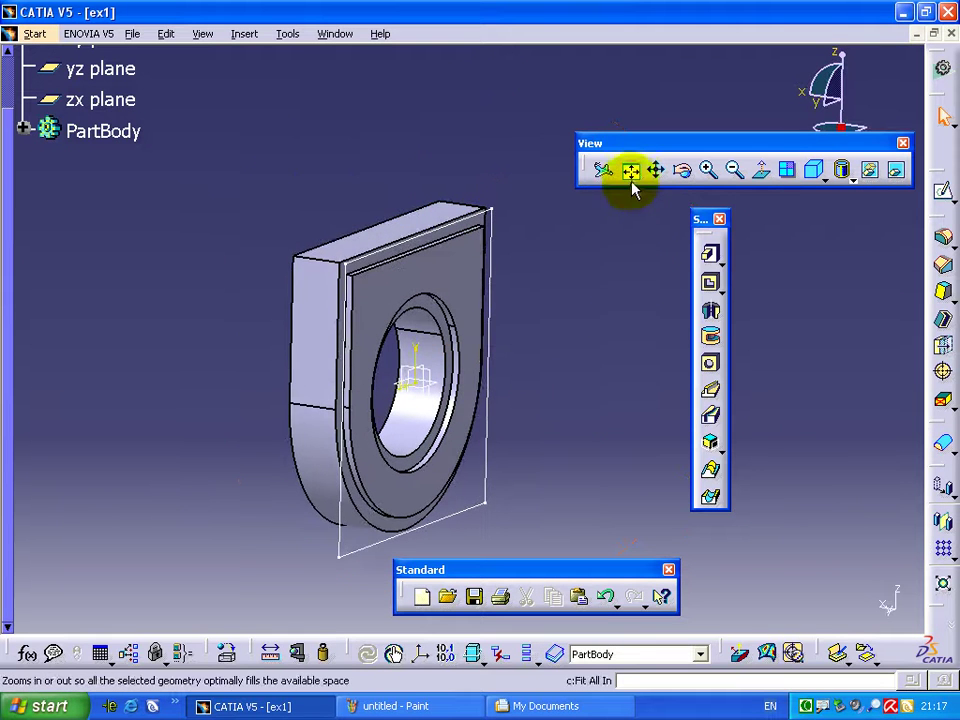
left_click(631, 172)
mouse_move(617, 250)
middle_mouse_down()
mouse_move(563, 375)
mouse_move(499, 308)
mouse_move(514, 328)
middle_mouse_up()
left_click(243, 34)
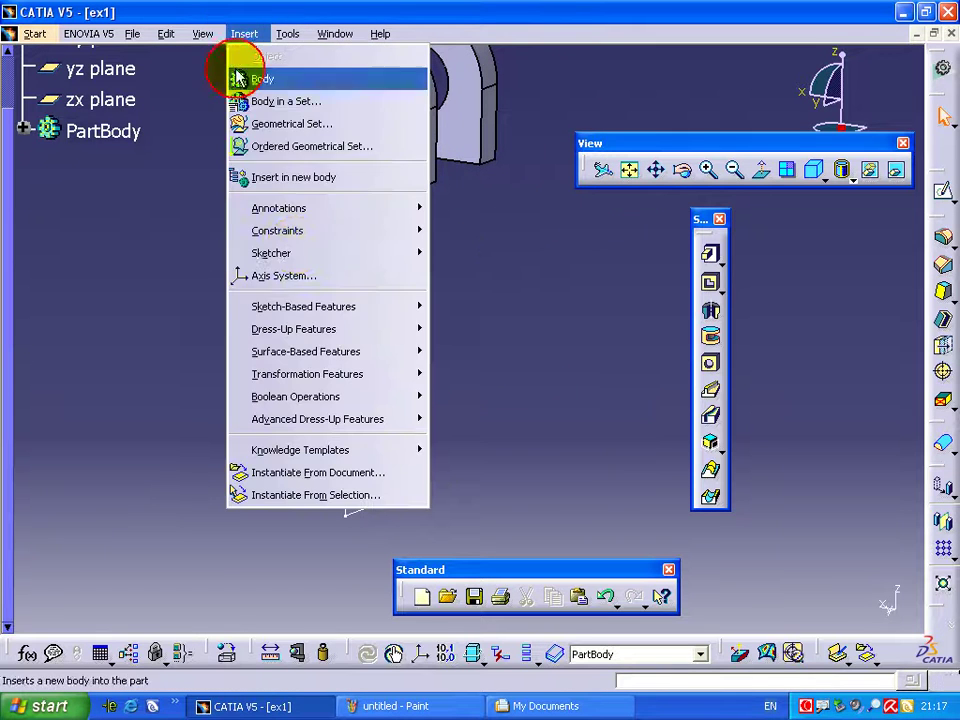
Expand the PartBody tree to show Pad.3 and its features
left_click(27, 133)
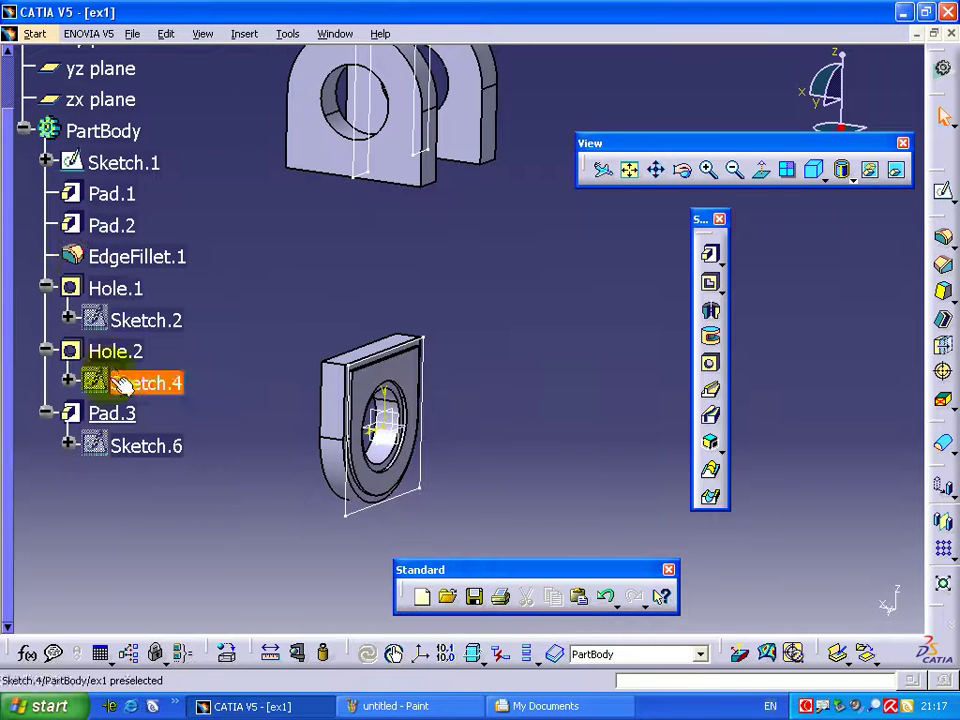
left_click(118, 416)
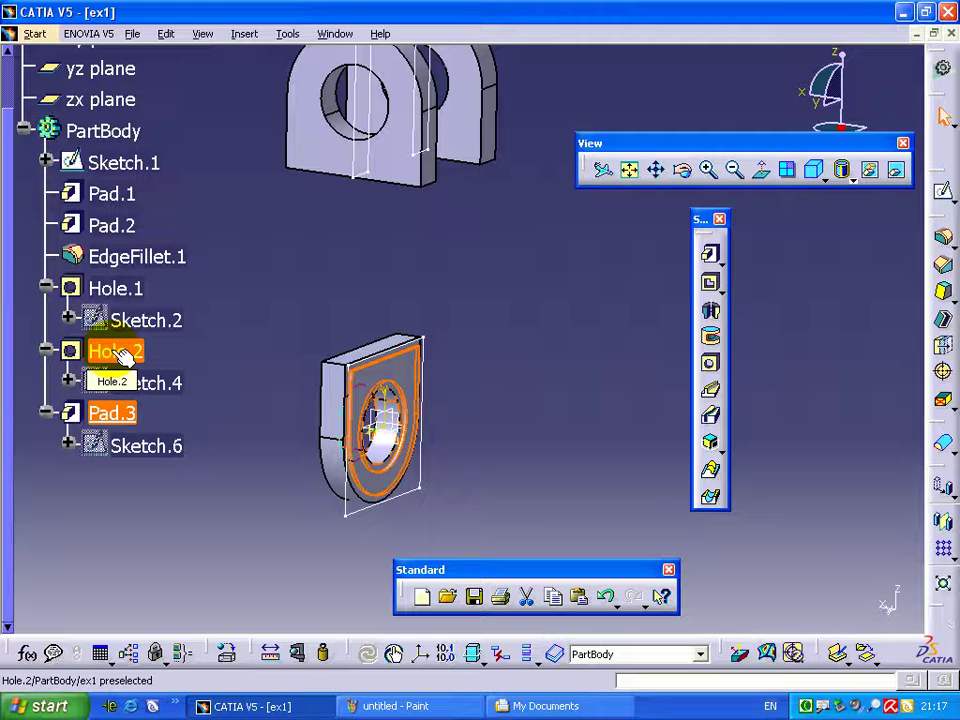
left_click(288, 300)
Try mirroring the part across the yz plane, then undo that mirror
left_click(252, 34)
mouse_move(307, 374)
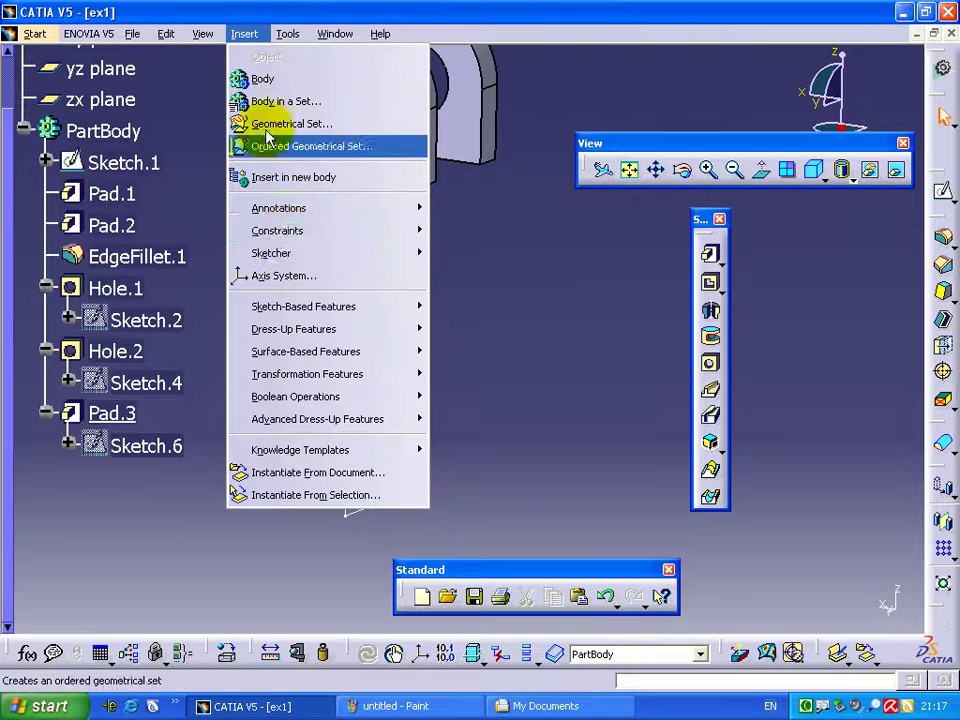
left_click(474, 450)
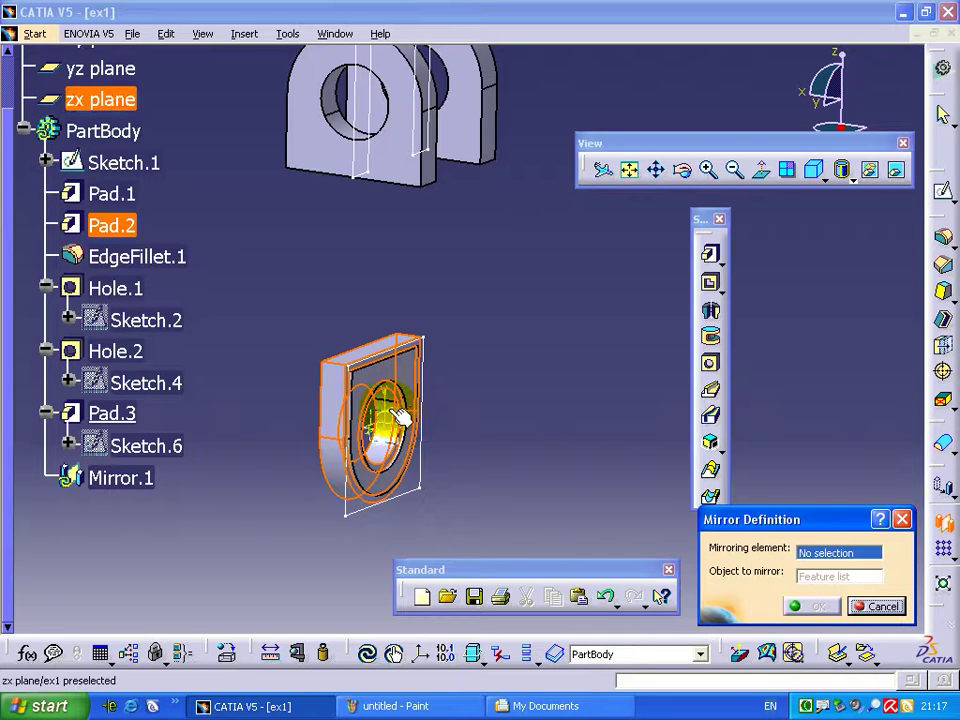
left_click(403, 415)
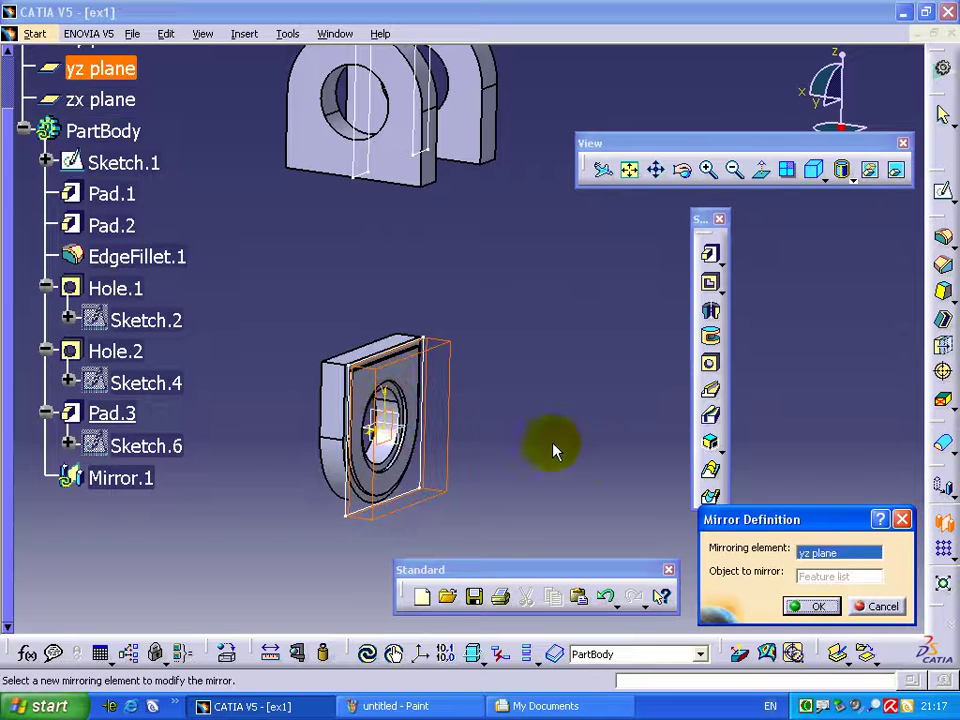
left_click(812, 606)
left_click(620, 505)
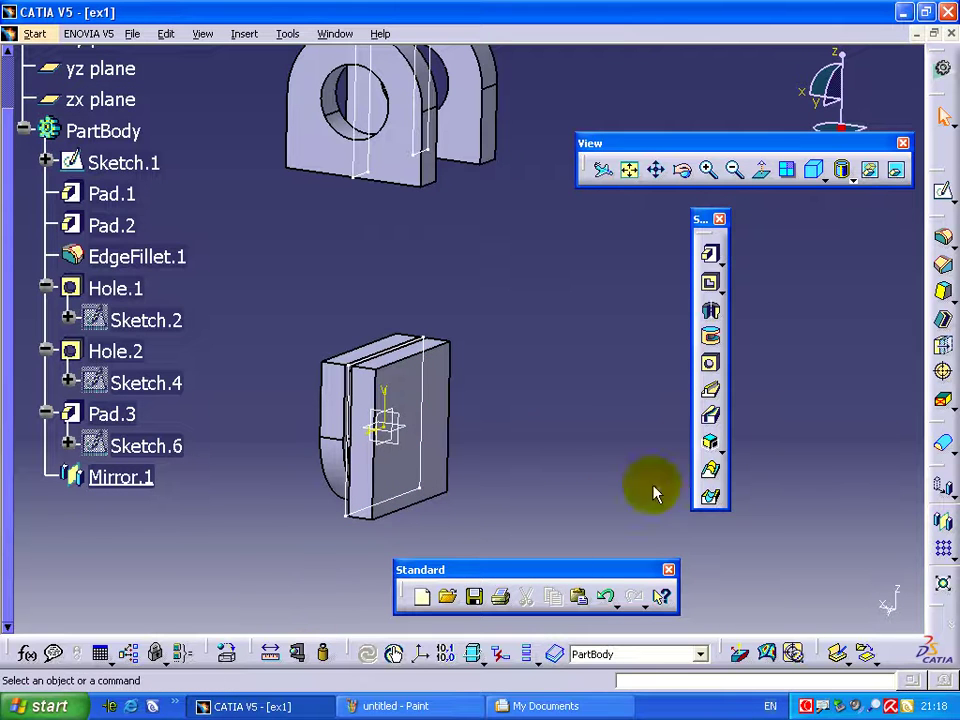
left_click(603, 596)
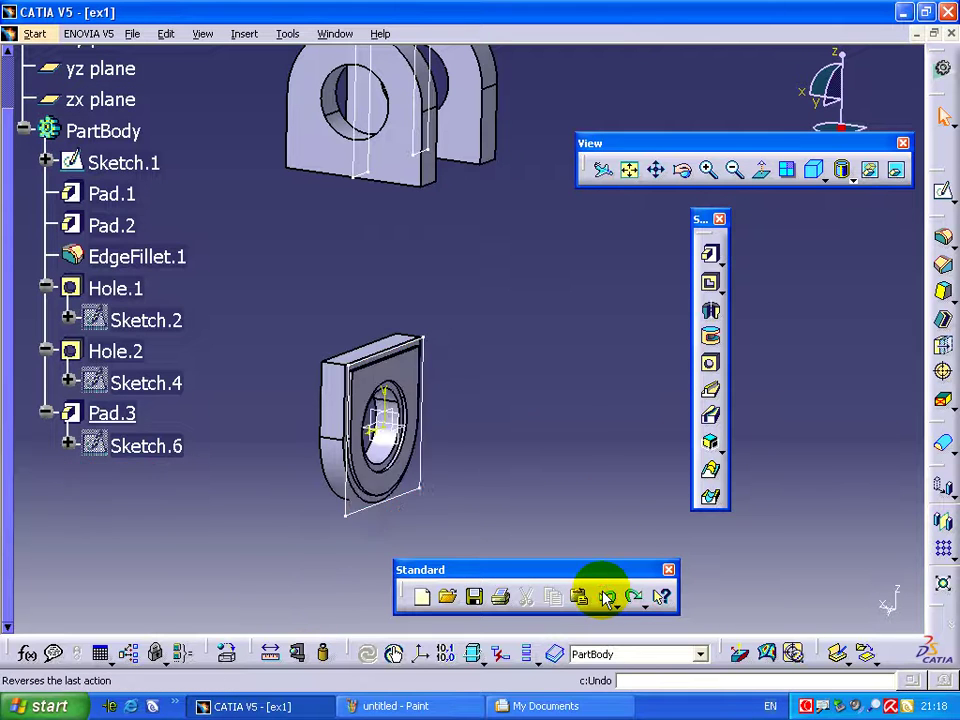
Select Pad.3, Hole.2 and Pad.2 in the tree as features to mirror
mouse_move(549, 400)
middle_mouse_down()
mouse_move(477, 360)
mouse_move(467, 381)
middle_mouse_up()
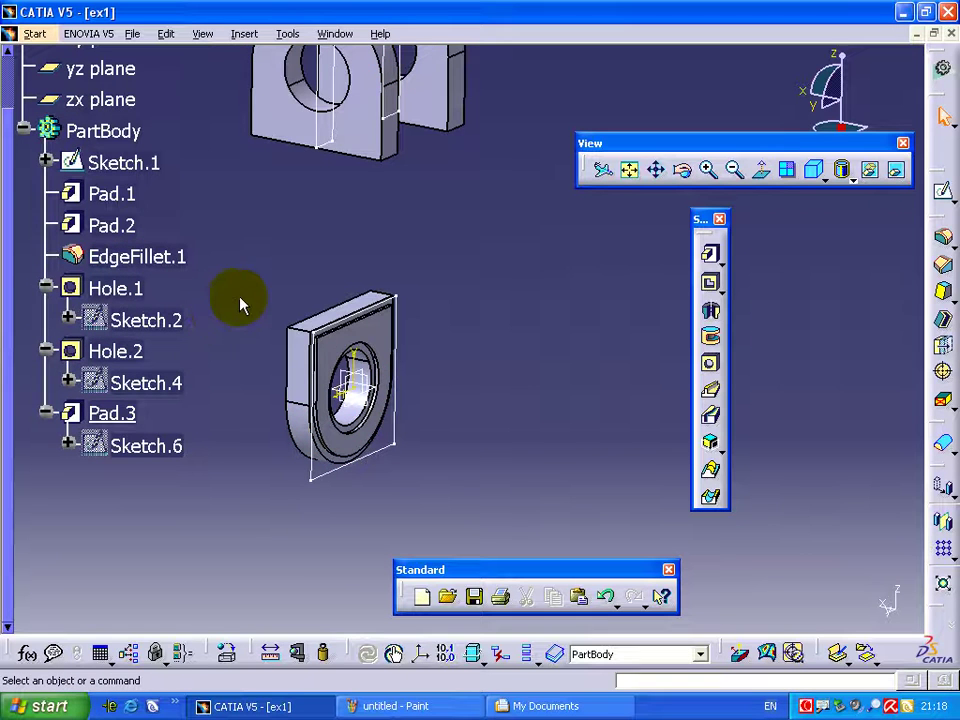
middle_click_drag(229, 309, 242, 324)
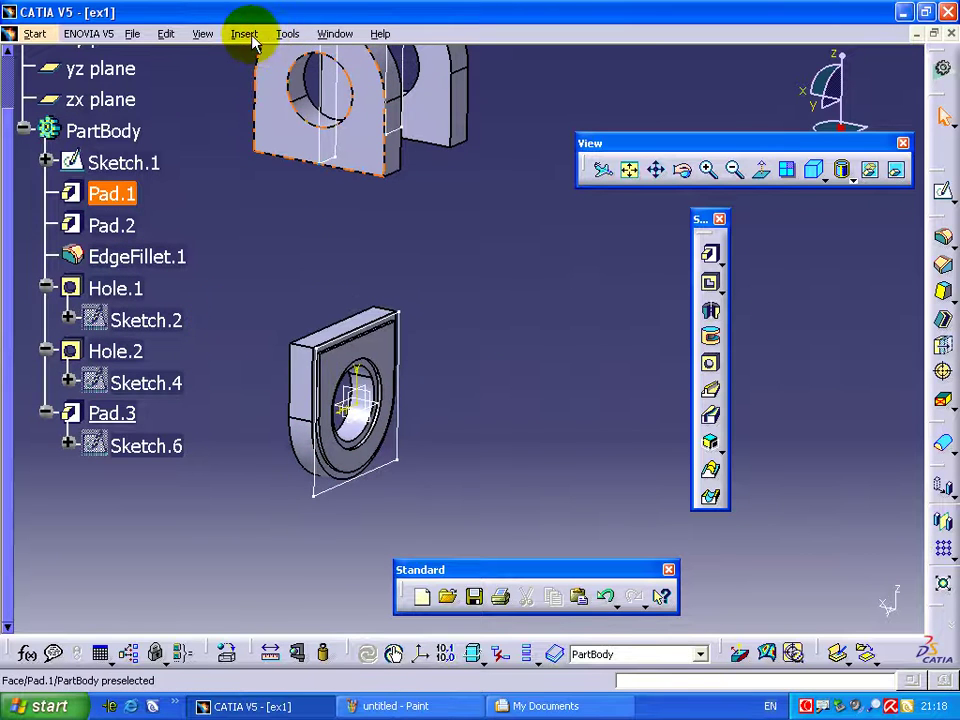
left_click(252, 37)
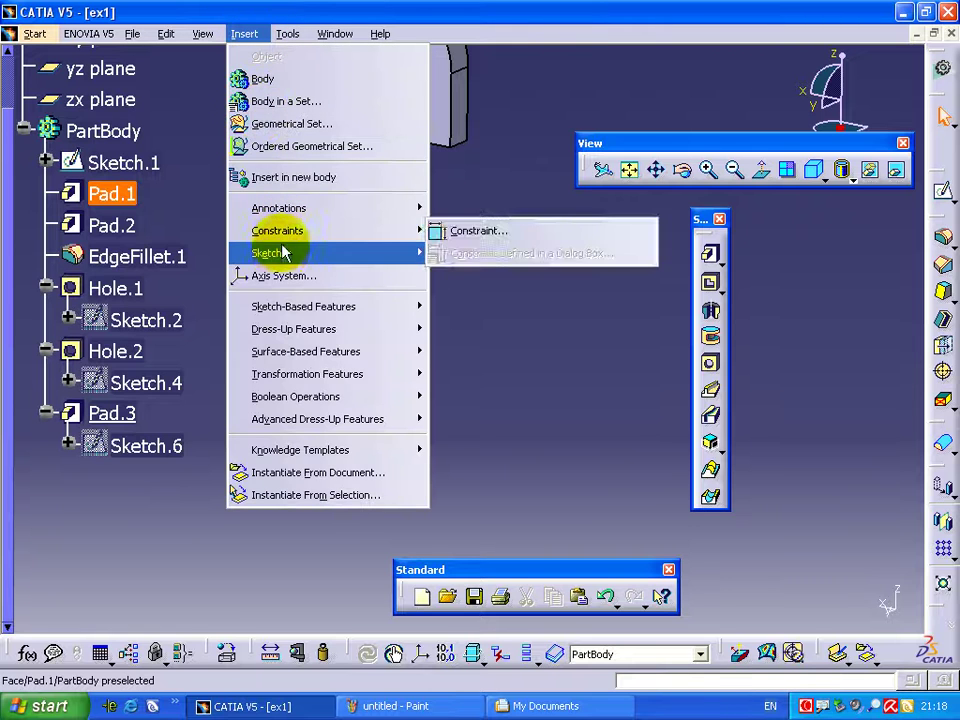
left_click(126, 416)
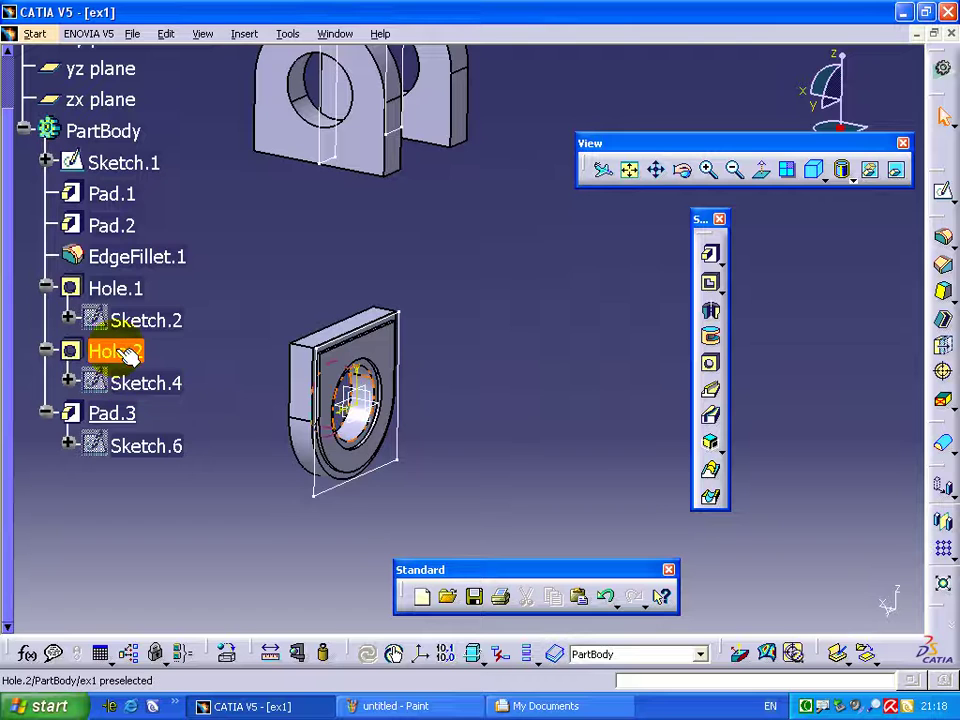
left_click(128, 352)
left_click(118, 414, "ctrl")
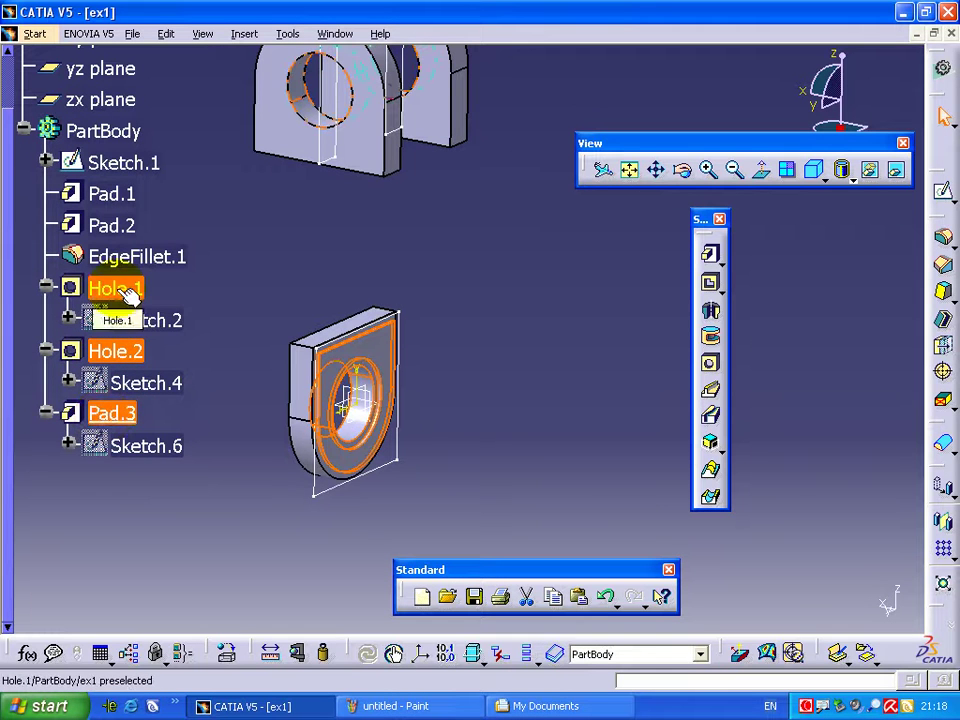
left_click(126, 226, "ctrl")
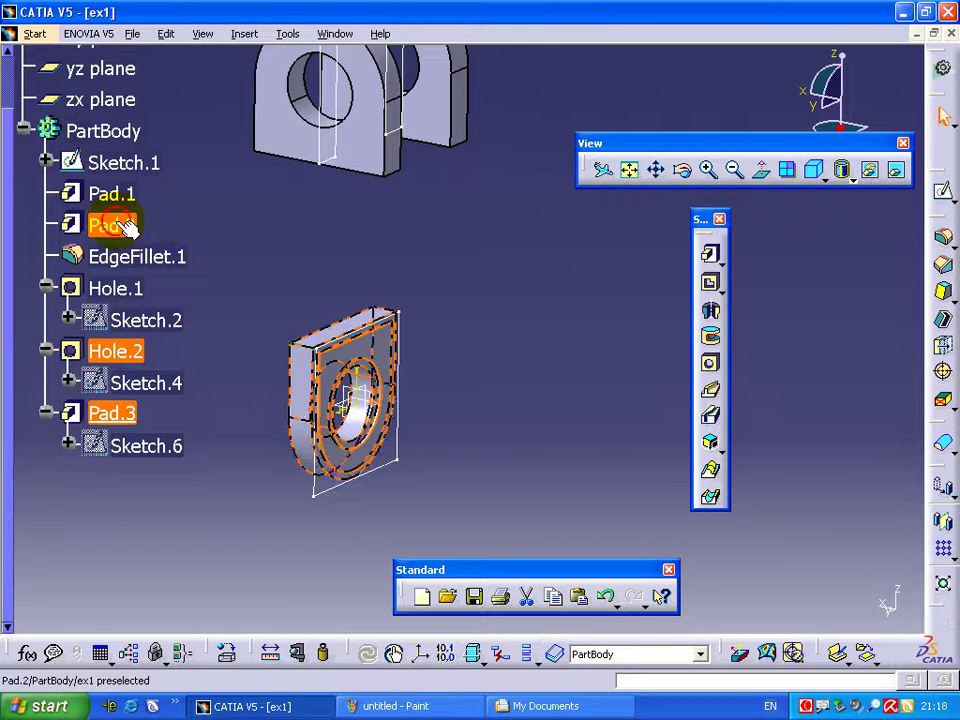
Mirror the selected features across the yz plane as Mirror.1
left_click(246, 36)
mouse_move(307, 374)
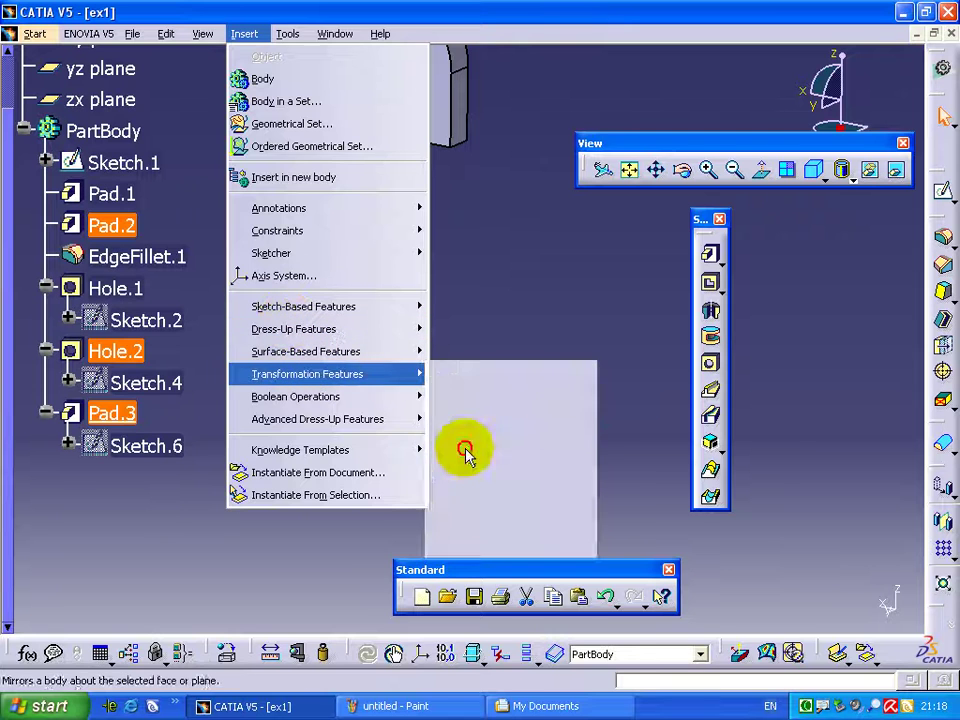
left_click(465, 450)
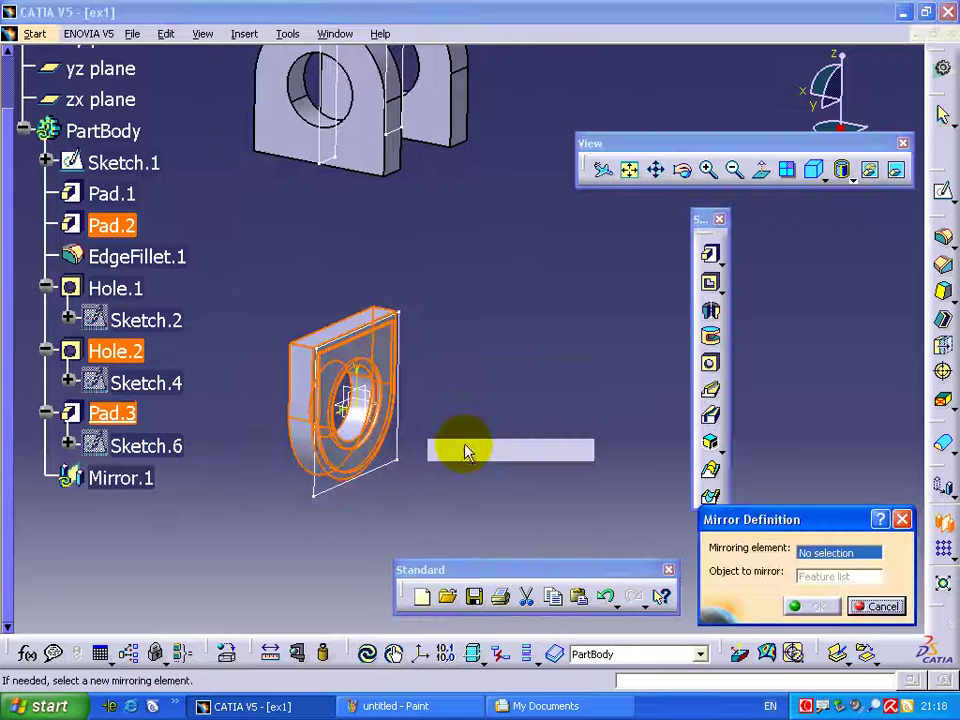
left_click(364, 390)
left_click(791, 606)
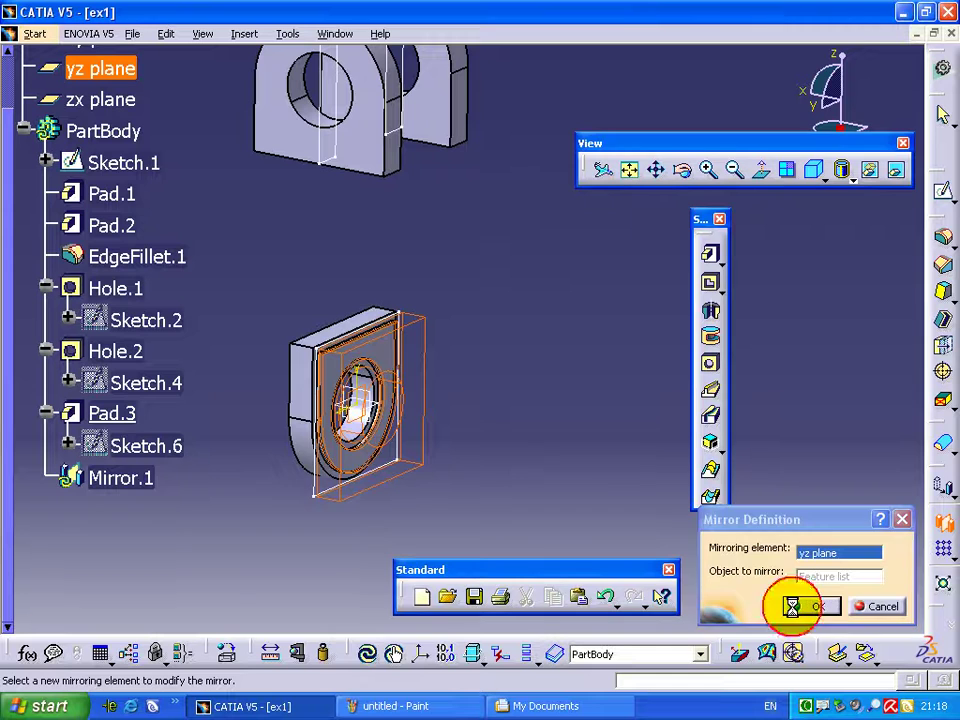
mouse_move(407, 439)
middle_mouse_down()
mouse_move(523, 352)
mouse_move(561, 266)
middle_mouse_up()
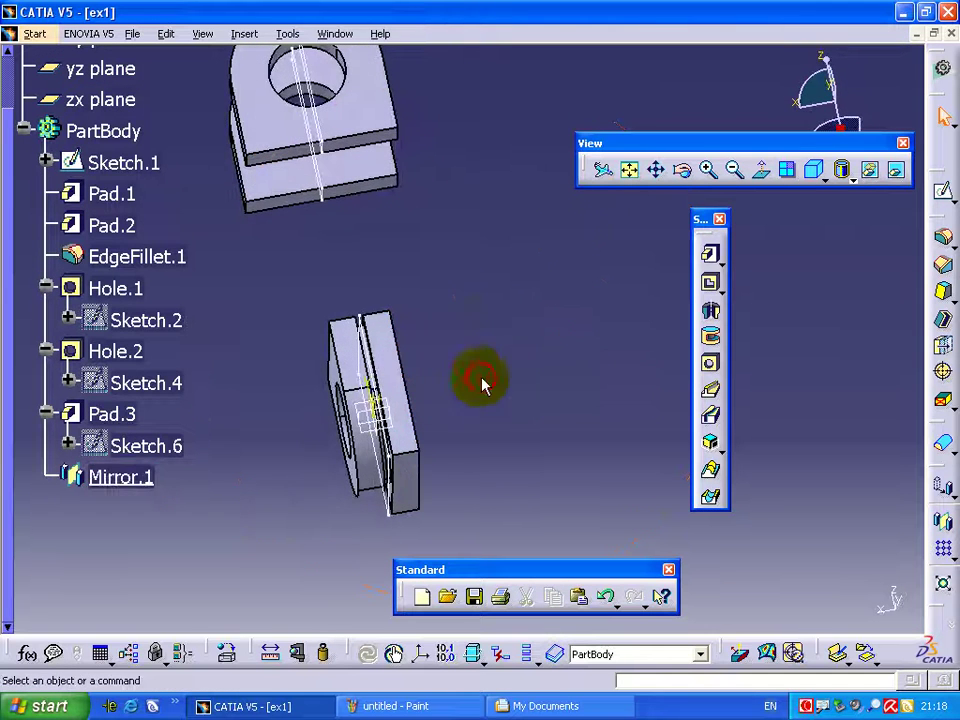
Round two edges of the mirrored plate with a 1in edge fillet, EdgeFillet.2
left_click(943, 237)
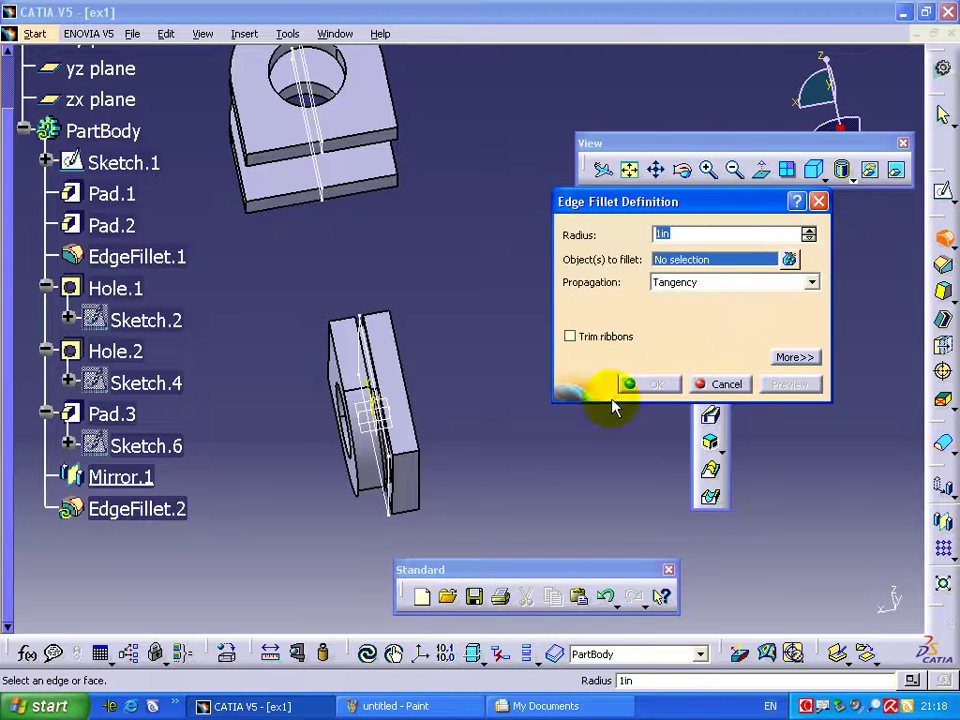
left_click(416, 460)
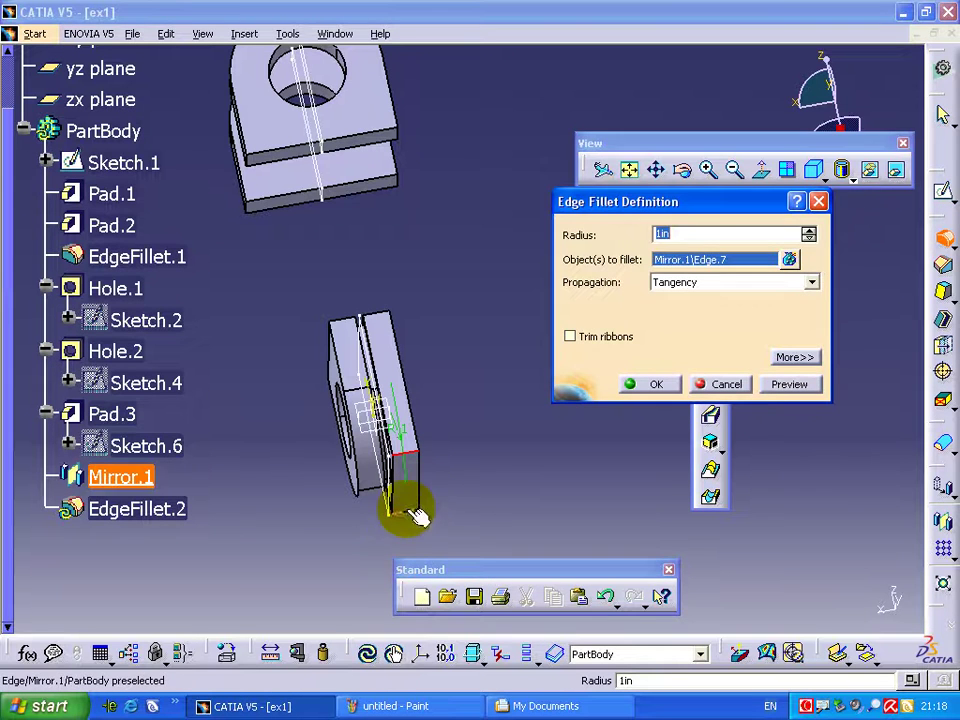
left_click(414, 510)
left_click(663, 384)
mouse_move(542, 392)
middle_mouse_down()
mouse_move(450, 555)
mouse_move(396, 360)
mouse_move(381, 407)
mouse_move(403, 429)
mouse_move(279, 366)
middle_mouse_up()
mouse_move(407, 317)
middle_mouse_down()
mouse_move(491, 332)
mouse_move(523, 373)
mouse_move(491, 443)
mouse_move(448, 258)
middle_mouse_up()
left_click(236, 38)
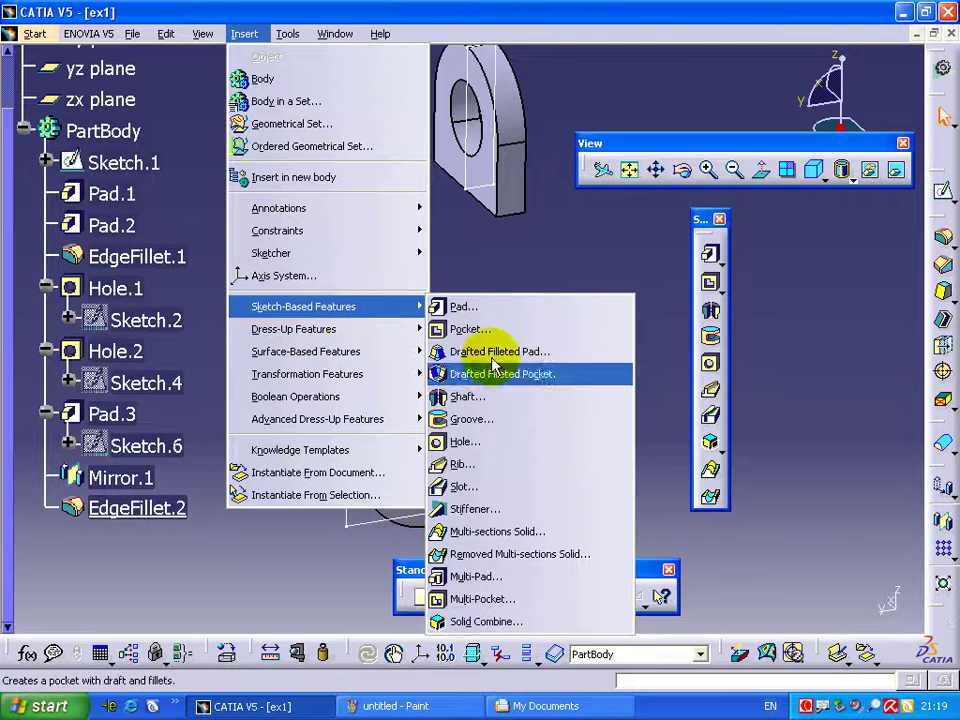
mouse_move(303, 306)
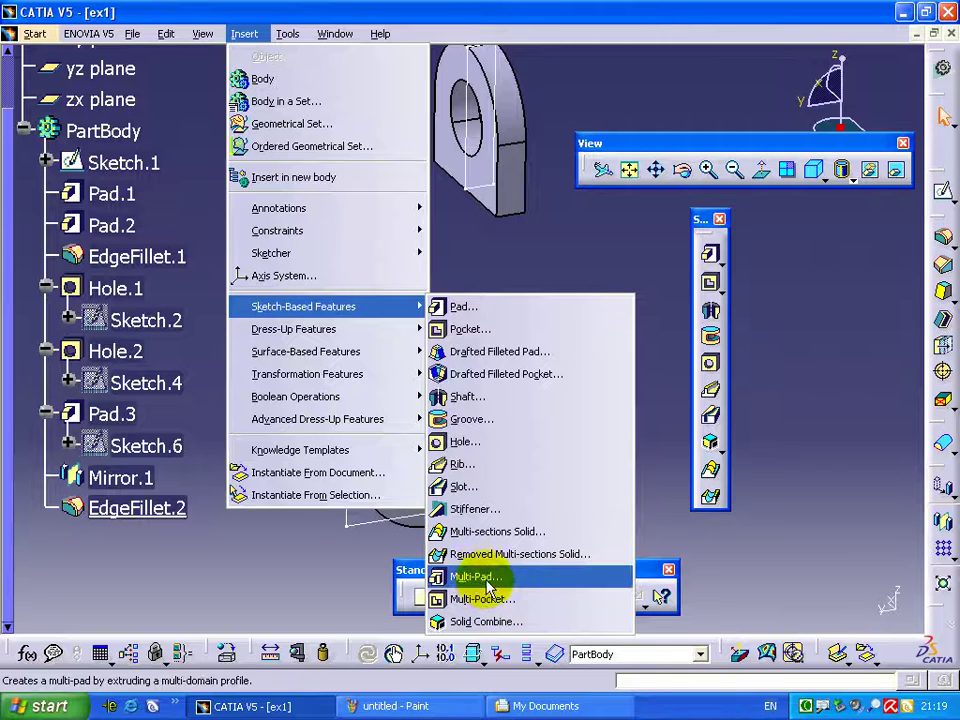
Start a multi-sections solid from the plate's top edge to the lug's bottom edge
left_click(498, 537)
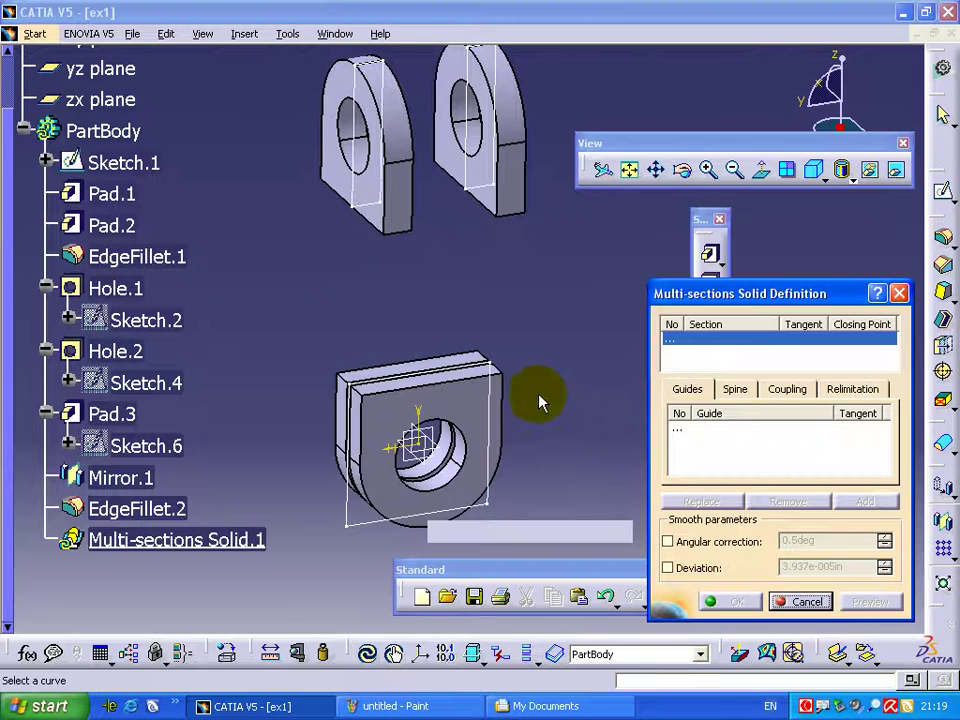
left_click(458, 374)
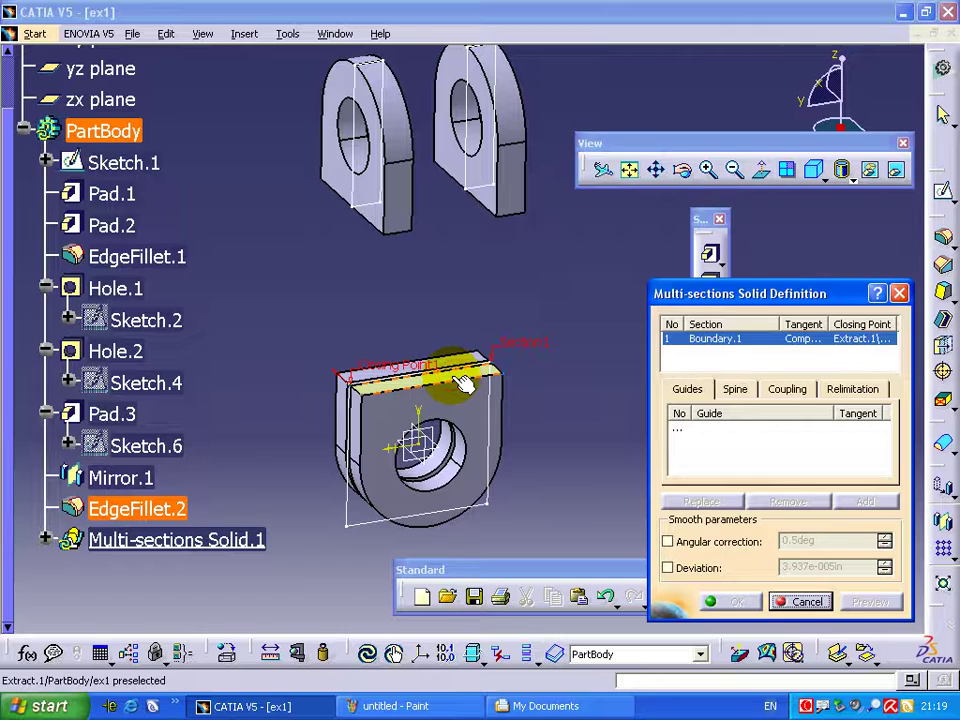
middle_click_drag(392, 306, 420, 160)
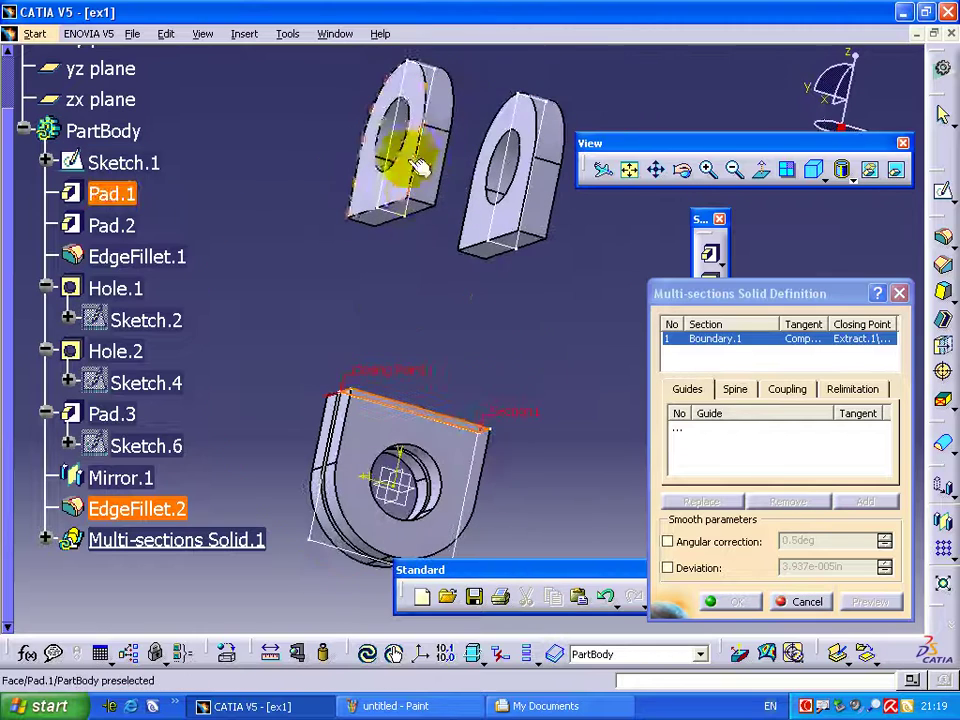
left_click(407, 200)
mouse_move(428, 246)
middle_mouse_down()
mouse_move(385, 292)
mouse_move(368, 343)
mouse_move(383, 367)
middle_mouse_up()
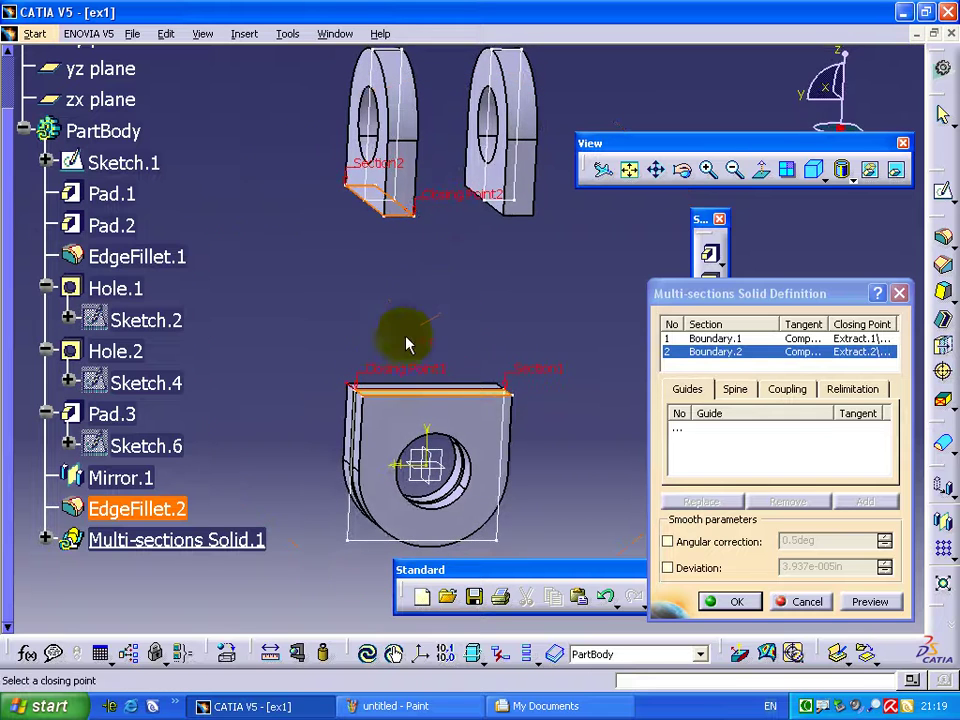
mouse_move(467, 279)
middle_mouse_down()
mouse_move(467, 321)
mouse_move(455, 257)
middle_mouse_up()
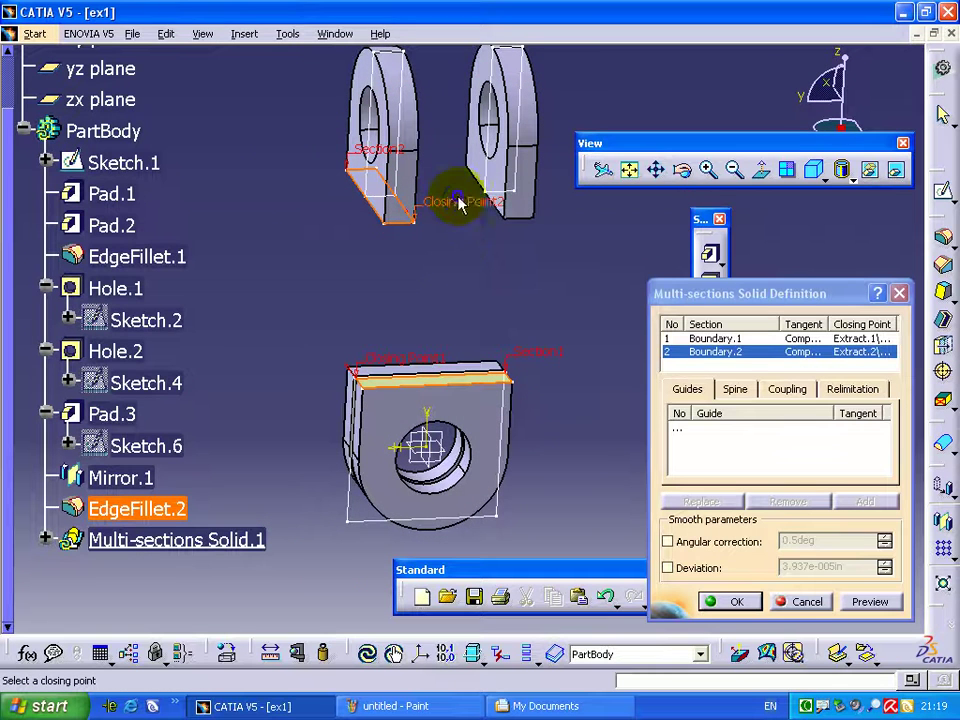
Move both closing points to matching corners and create Multi-sections Solid.1
right_click(458, 205)
left_click(480, 303)
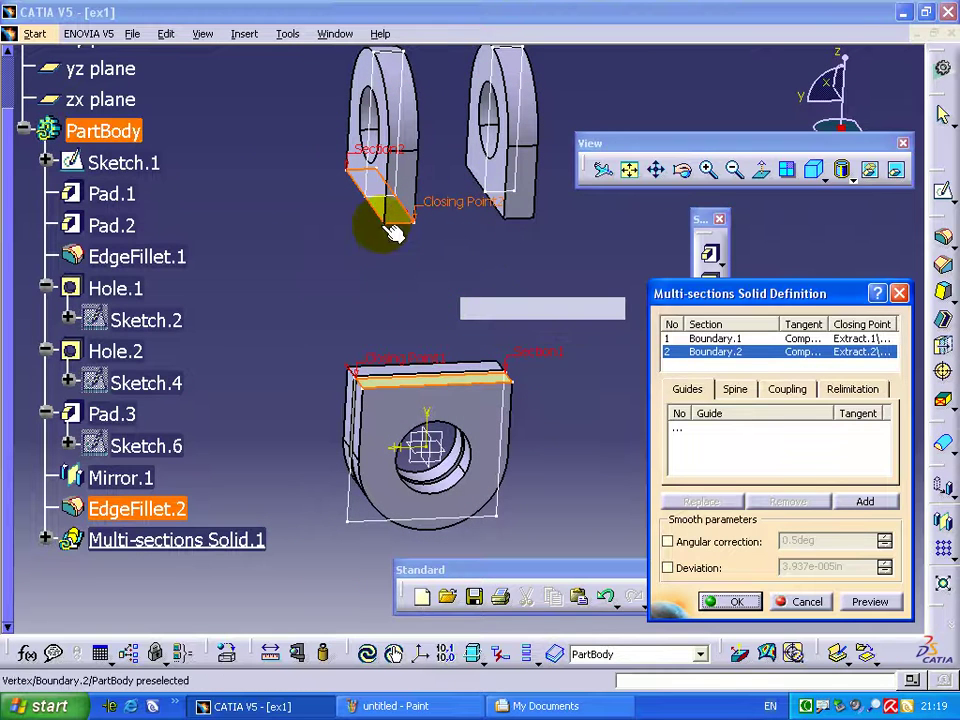
left_click(392, 230)
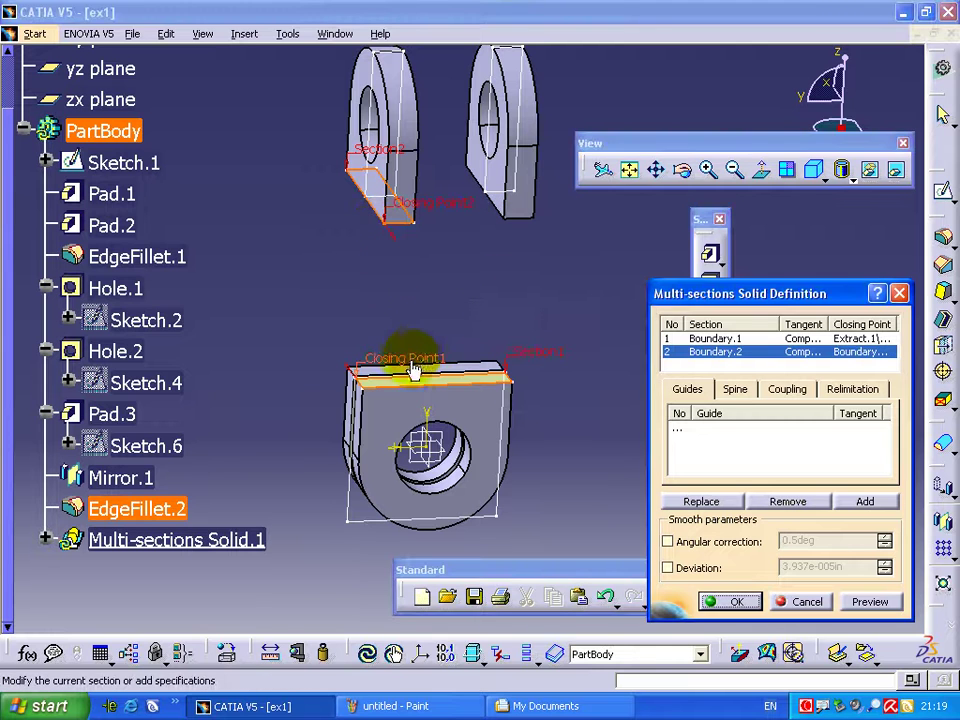
right_click(413, 370)
left_click(455, 474)
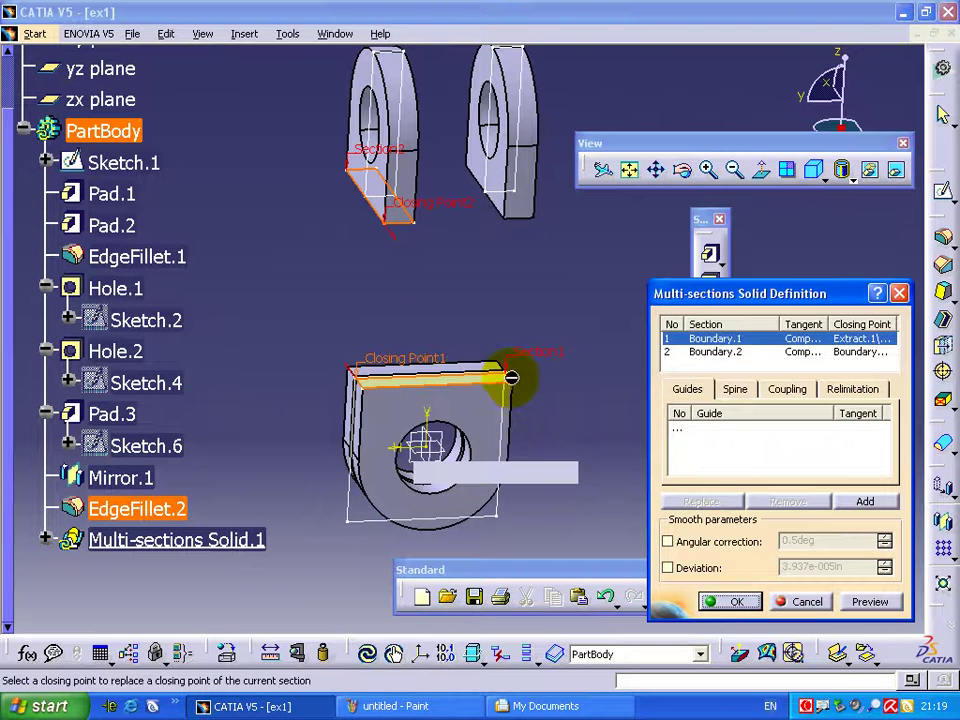
left_click(512, 383)
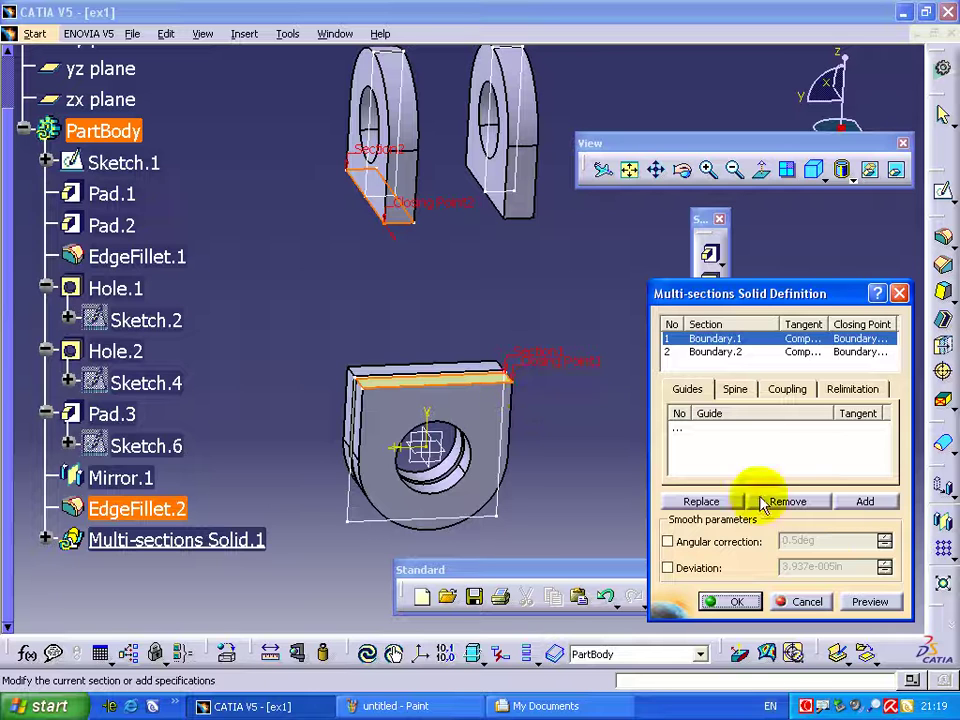
left_click(866, 601)
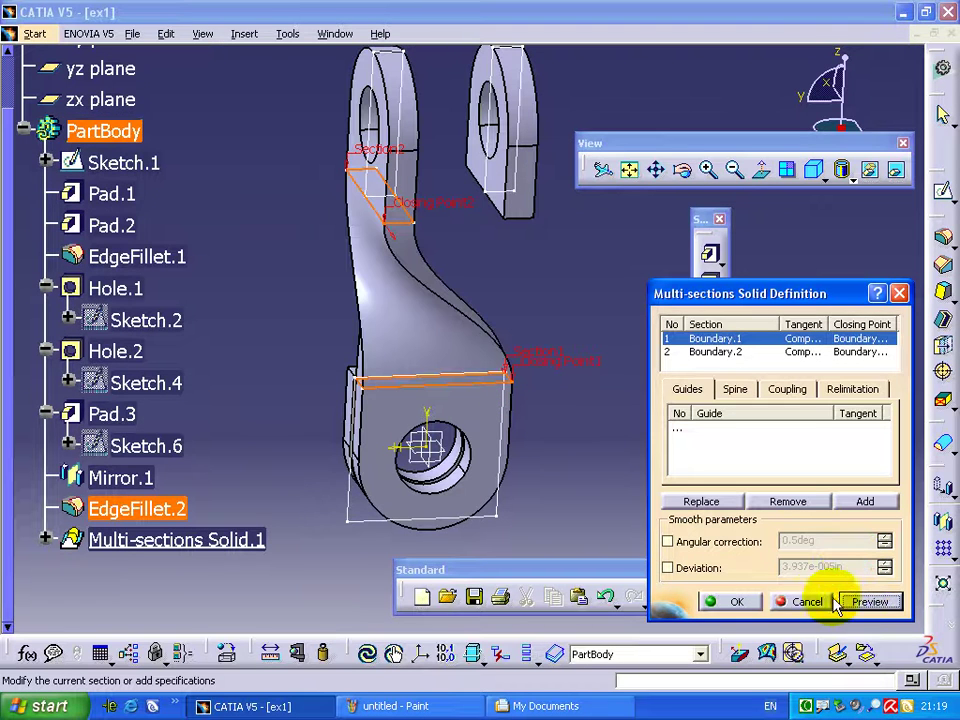
left_click(737, 601)
mouse_move(447, 425)
middle_mouse_down()
mouse_move(426, 407)
mouse_move(248, 377)
mouse_move(656, 408)
mouse_move(386, 390)
mouse_move(596, 411)
mouse_move(396, 427)
mouse_move(536, 392)
mouse_move(471, 403)
mouse_move(484, 408)
mouse_move(478, 400)
middle_mouse_up()
left_click(240, 34)
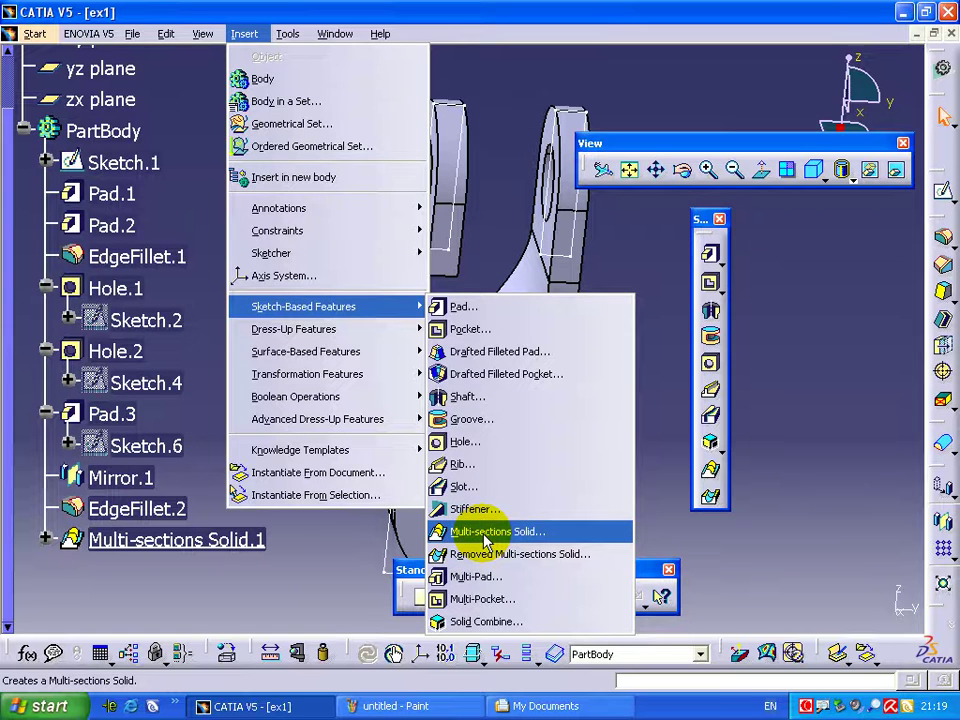
Start a second multi-sections solid from the plate edge to the other lug's bottom edge
left_click(487, 541)
mouse_move(525, 446)
middle_mouse_down()
mouse_move(510, 483)
mouse_move(490, 192)
mouse_move(443, 316)
mouse_move(443, 345)
middle_mouse_up()
left_click(510, 458)
left_click(441, 200)
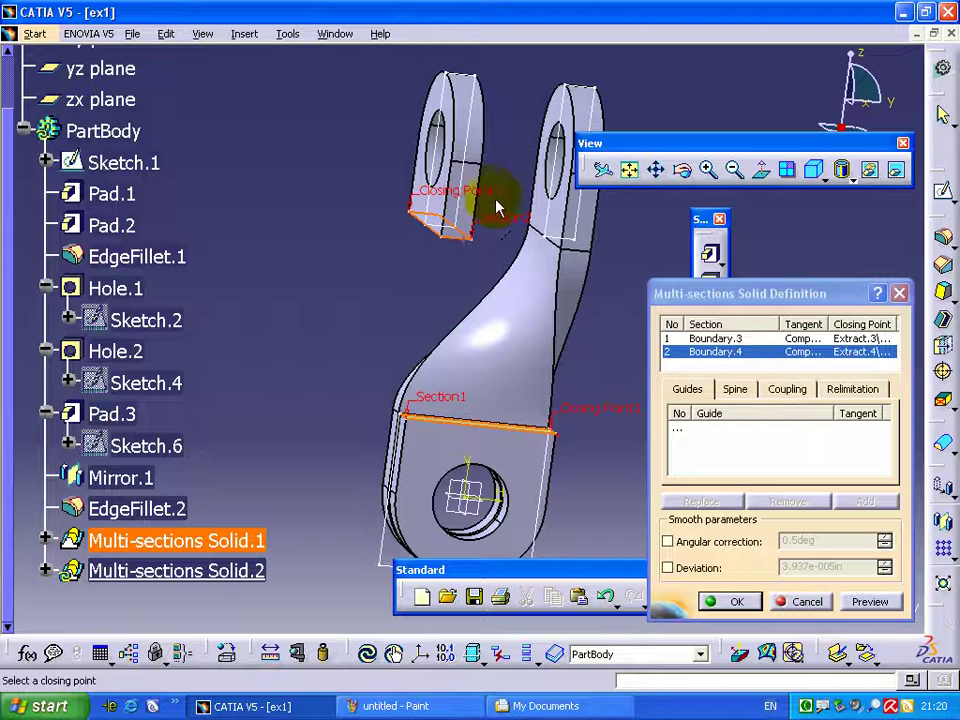
Move both closing points to matching corners and create Multi-sections Solid.2
right_click(492, 200)
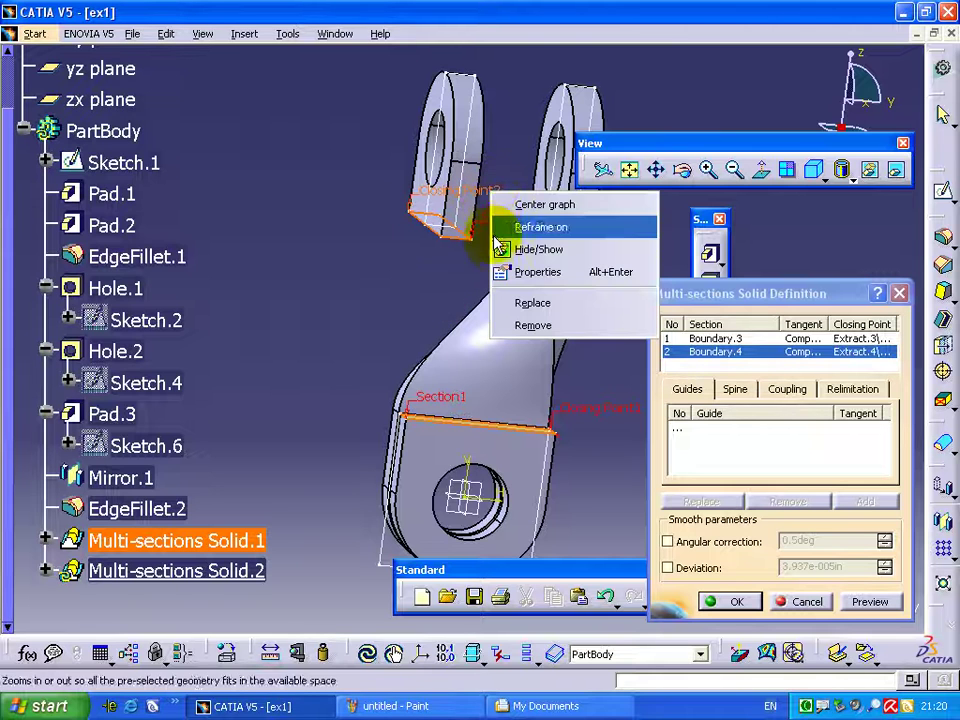
left_click(532, 304)
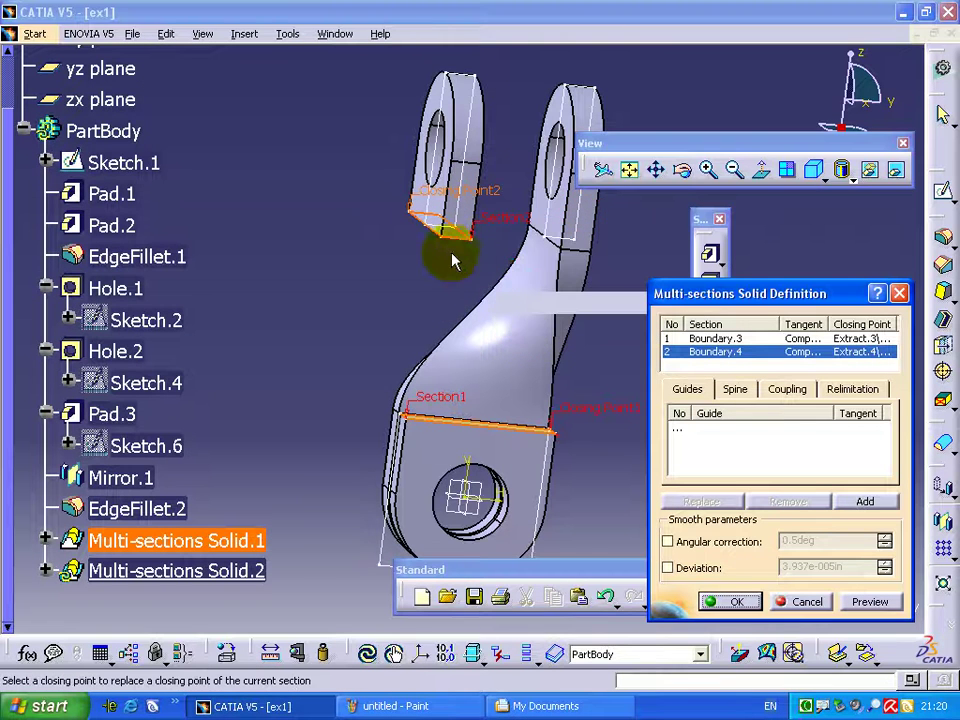
left_click(438, 239)
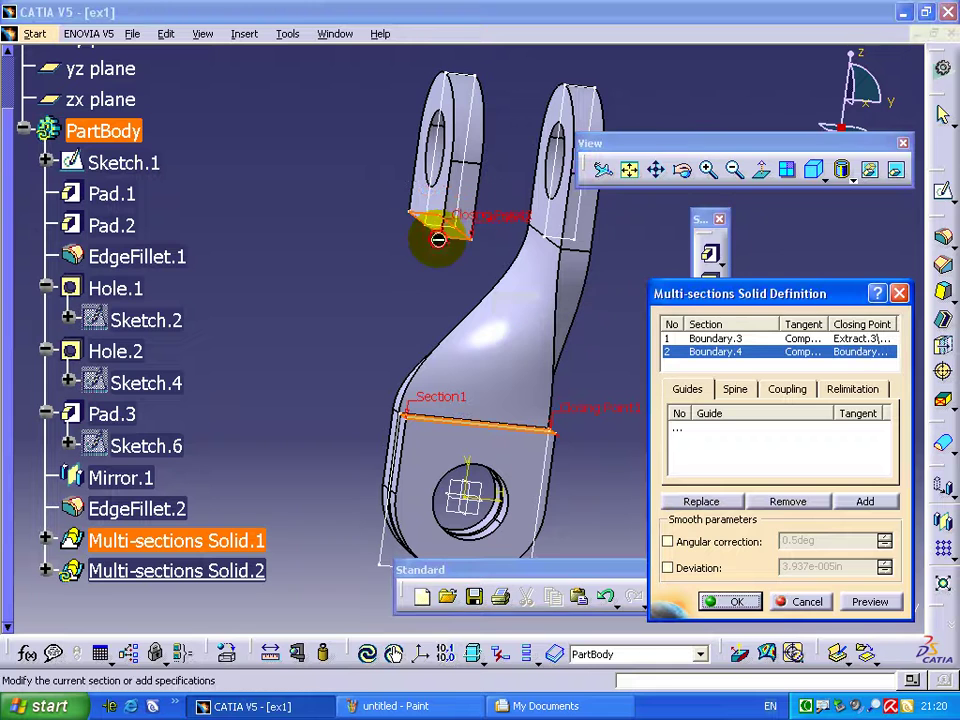
right_click(578, 418)
left_click(608, 516)
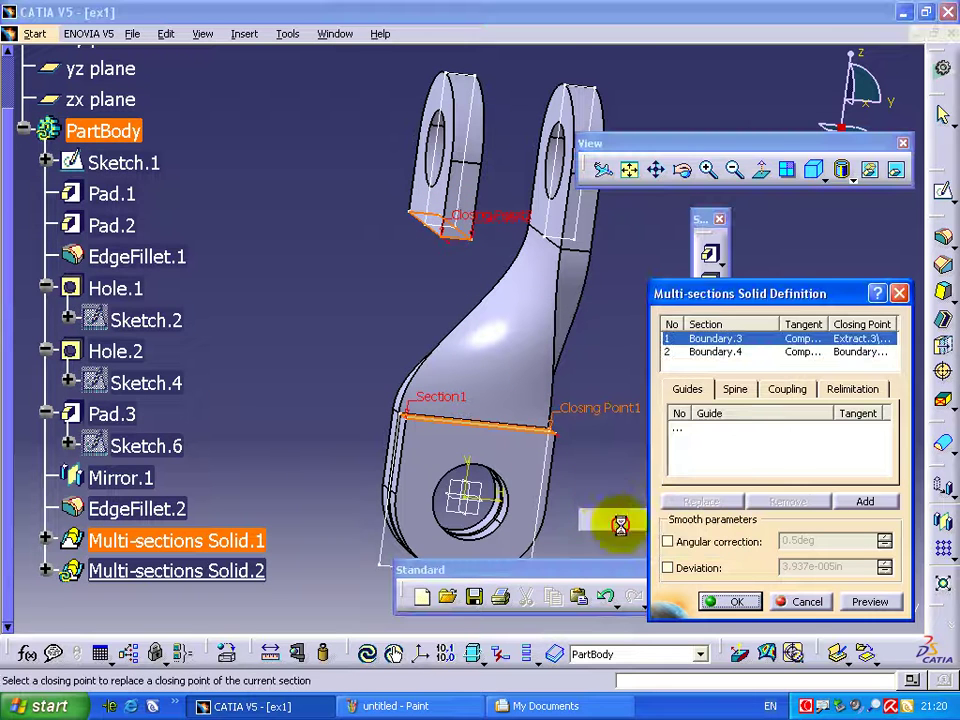
left_click(560, 436)
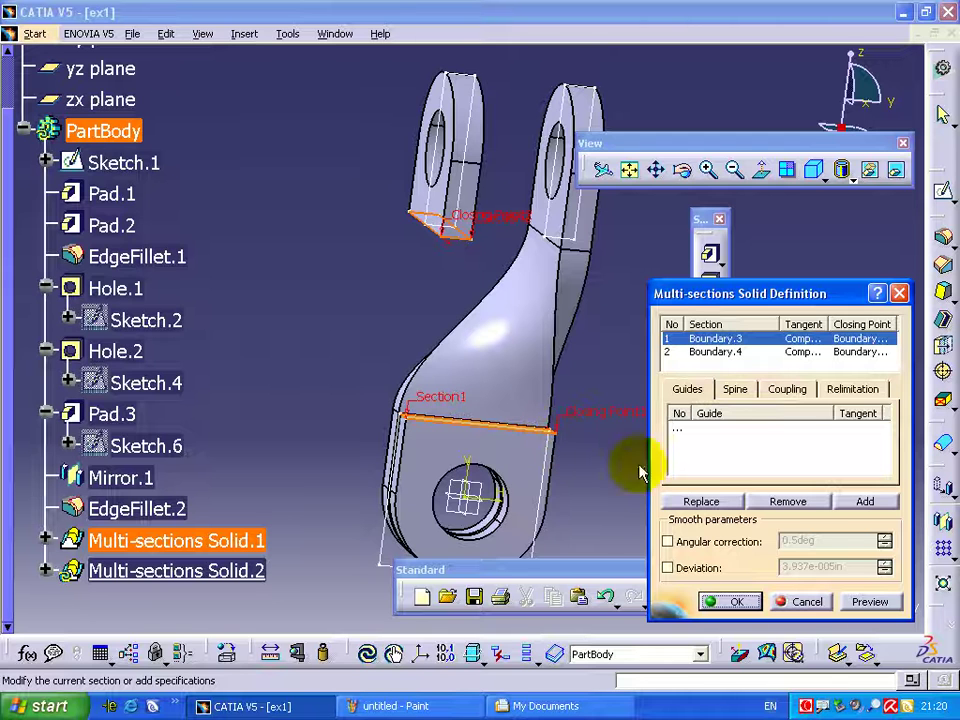
left_click(860, 600)
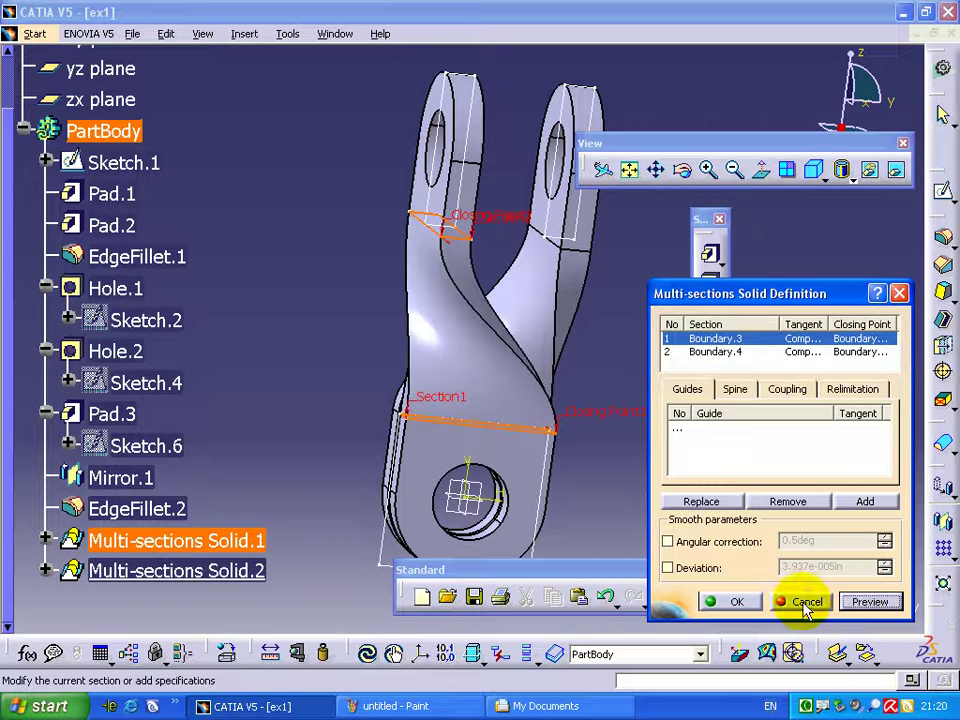
left_click(748, 603)
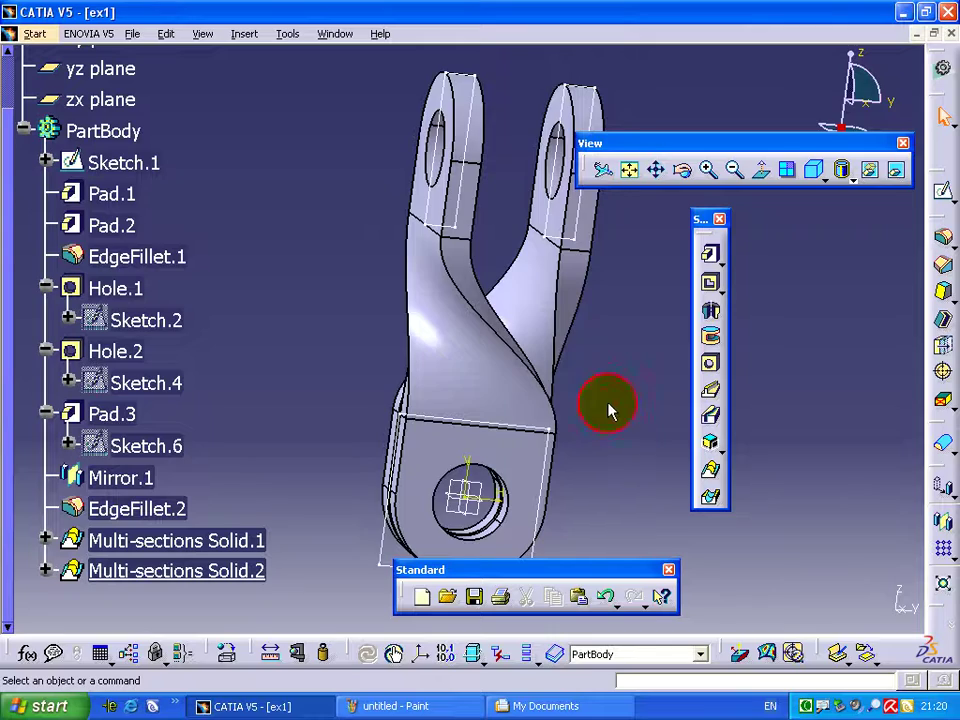